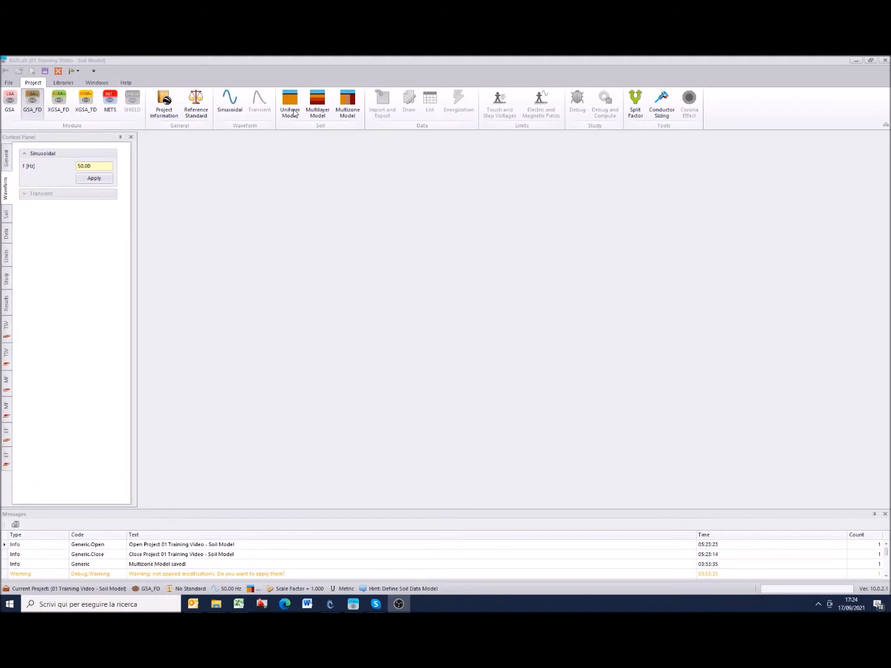
# Choose the uniform soil model and set its low-frequency resistivity to 150 Ωm.
pyautogui.click(294, 112)
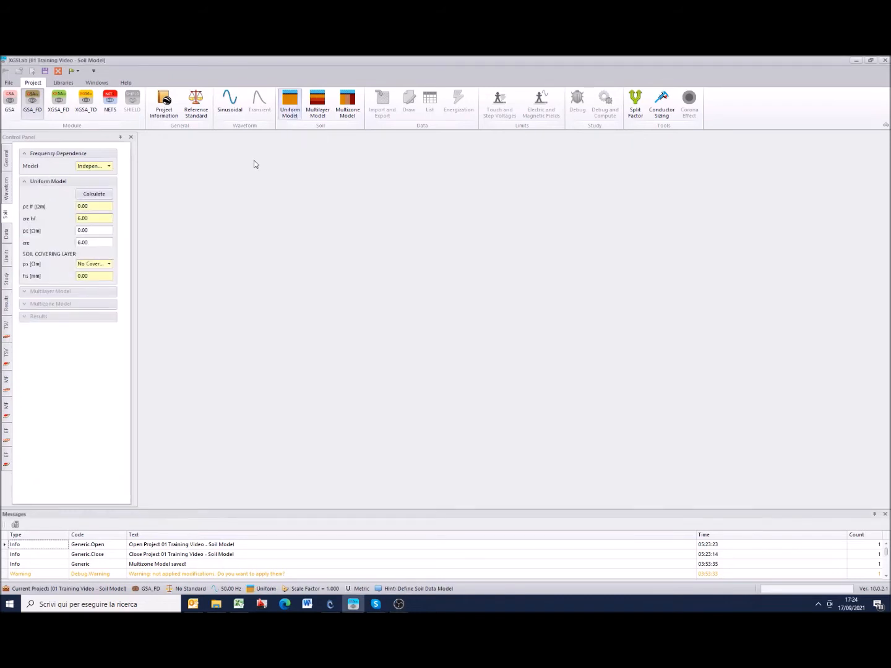
pyautogui.click(97, 206)
pyautogui.write('150')
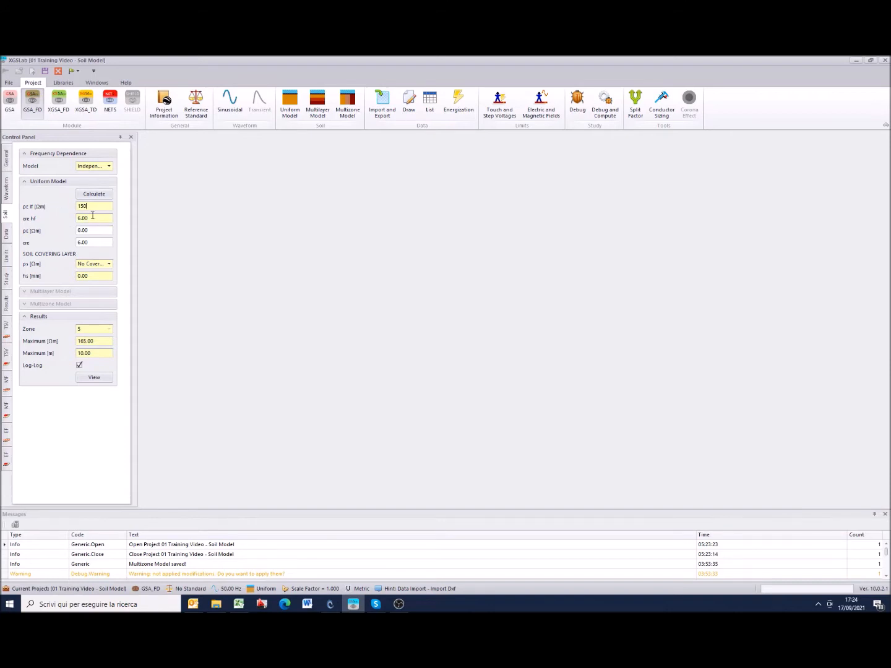
pyautogui.press('Return')
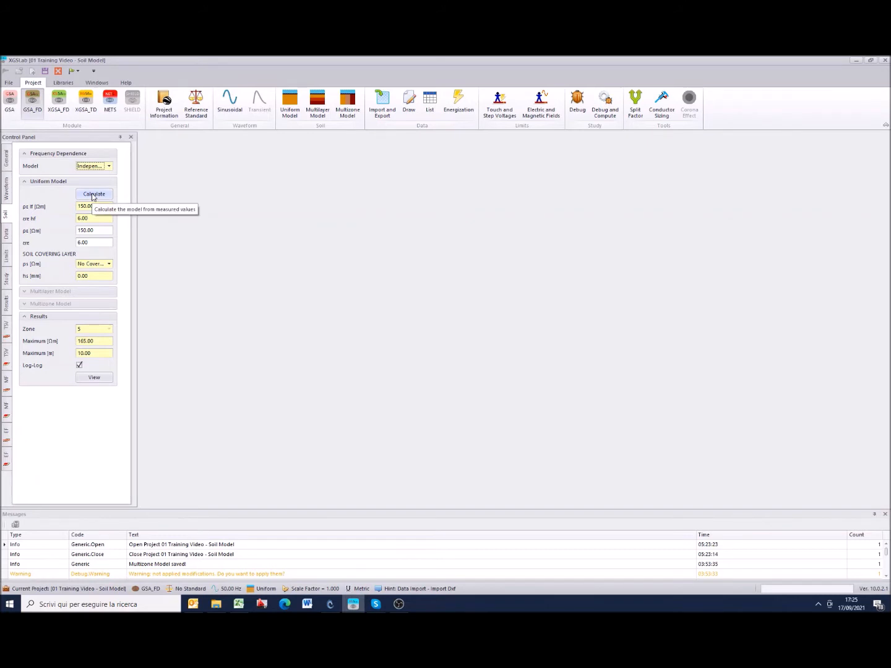
# Open the measured values for the uniform model calculation and examine the four pins arrangement figure.
pyautogui.click(94, 196)
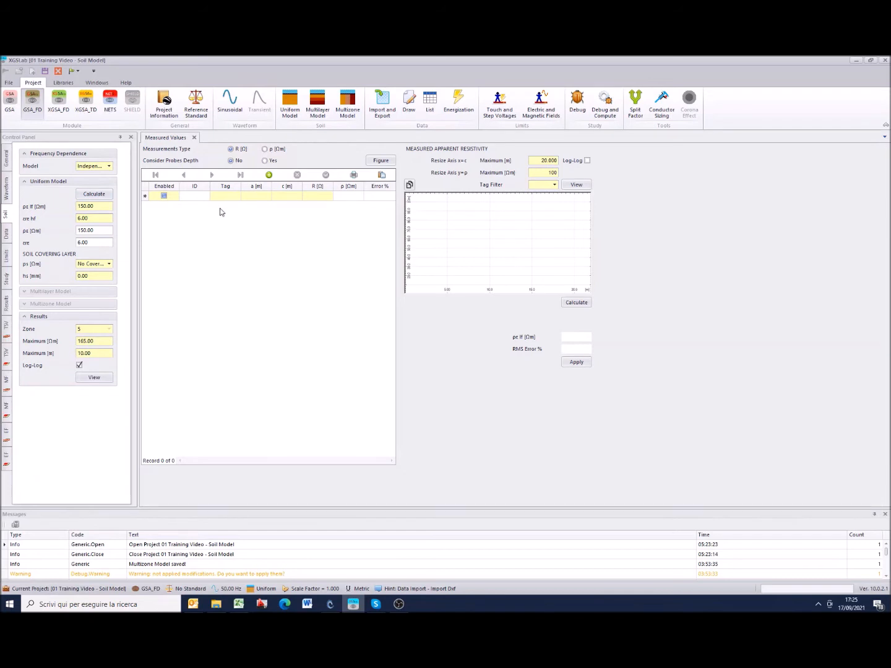
pyautogui.click(377, 164)
pyautogui.moveTo(169, 64); pyautogui.dragTo(562, 150)
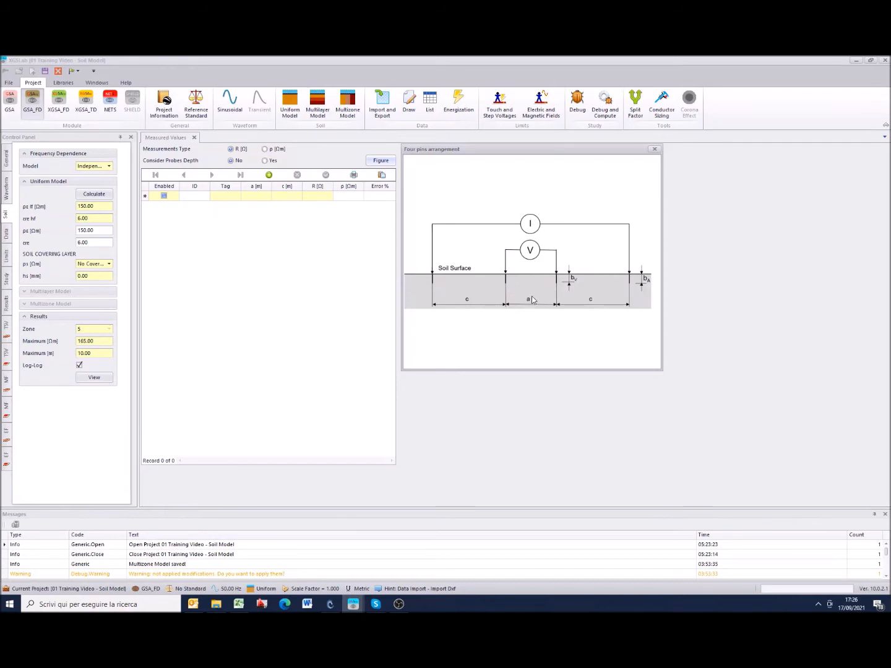
pyautogui.click(655, 149)
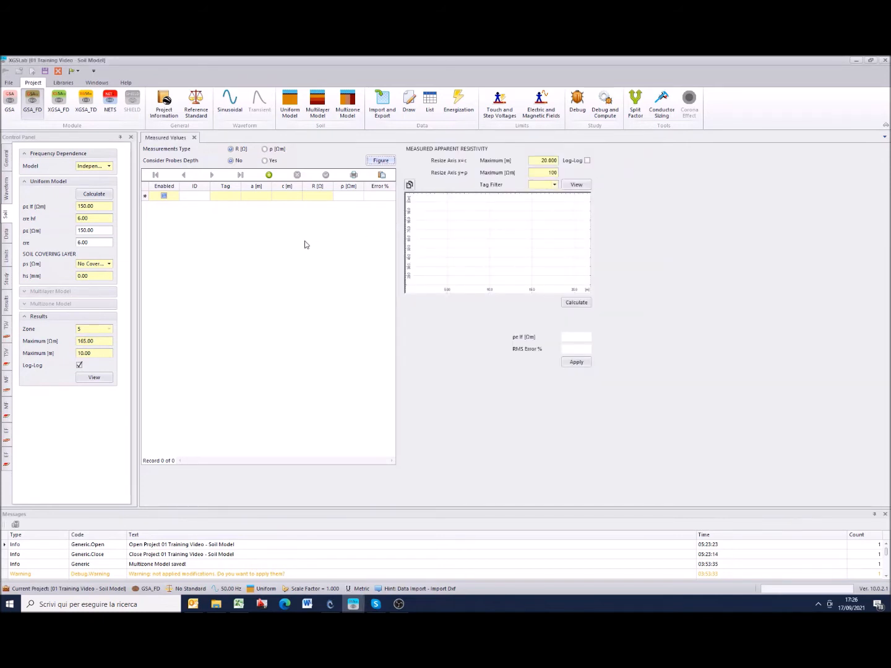
# Enter the first measurement with a = 1 m, c = 1 m and R = 5 Ω.
pyautogui.click(256, 197)
pyautogui.write('1')
pyautogui.press('Tab')
pyautogui.write('1')
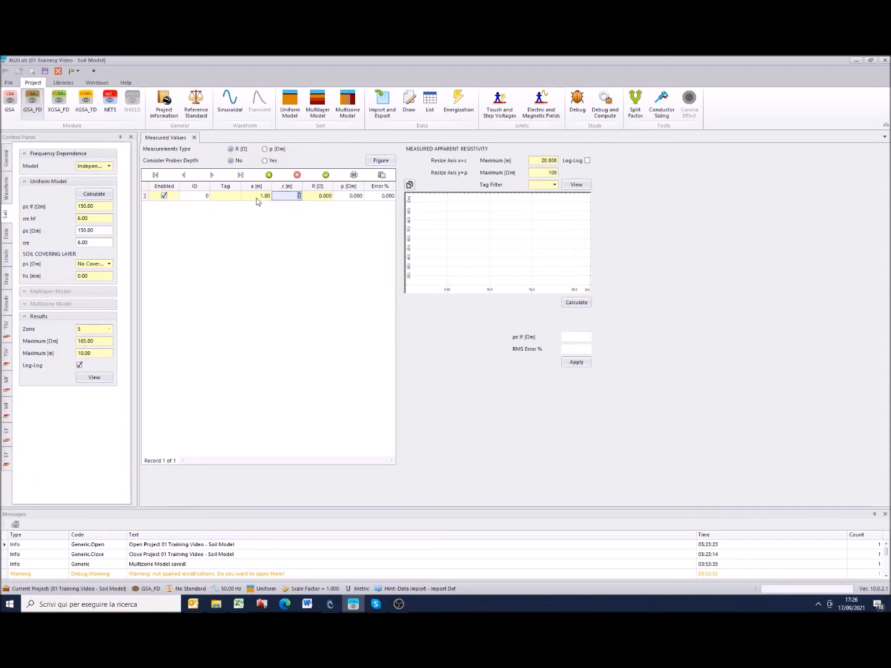
pyautogui.press('Tab')
pyautogui.write('5')
pyautogui.press('Tab')
pyautogui.press('Tab')
pyautogui.press('Tab')
pyautogui.press('Tab')
pyautogui.press('Tab')
pyautogui.press('Tab')
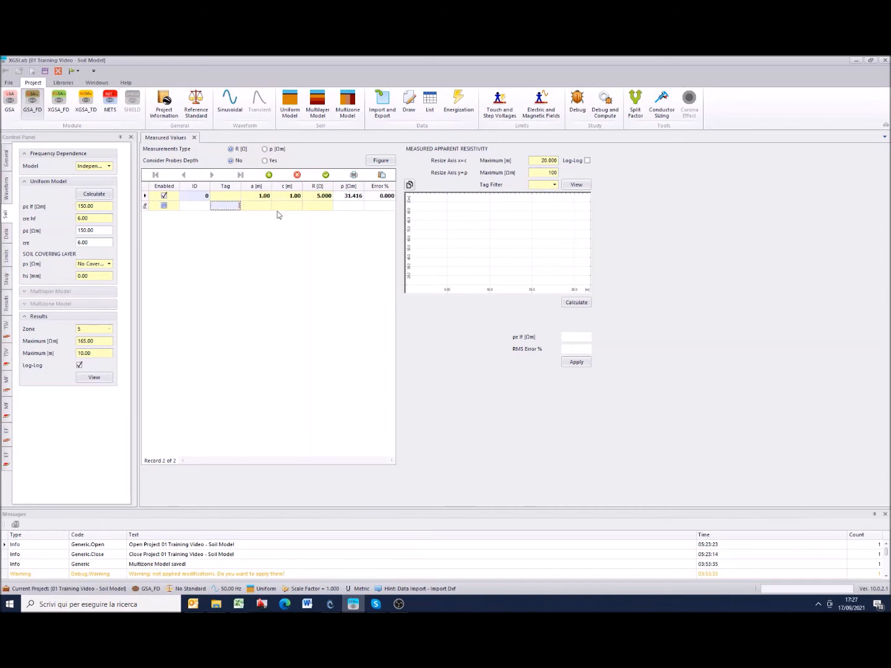
# Add a second measurement with a = 2 m, c = 2 m and R = 10 Ω.
pyautogui.write('2')
pyautogui.press('Tab')
pyautogui.write('2')
pyautogui.press('Tab')
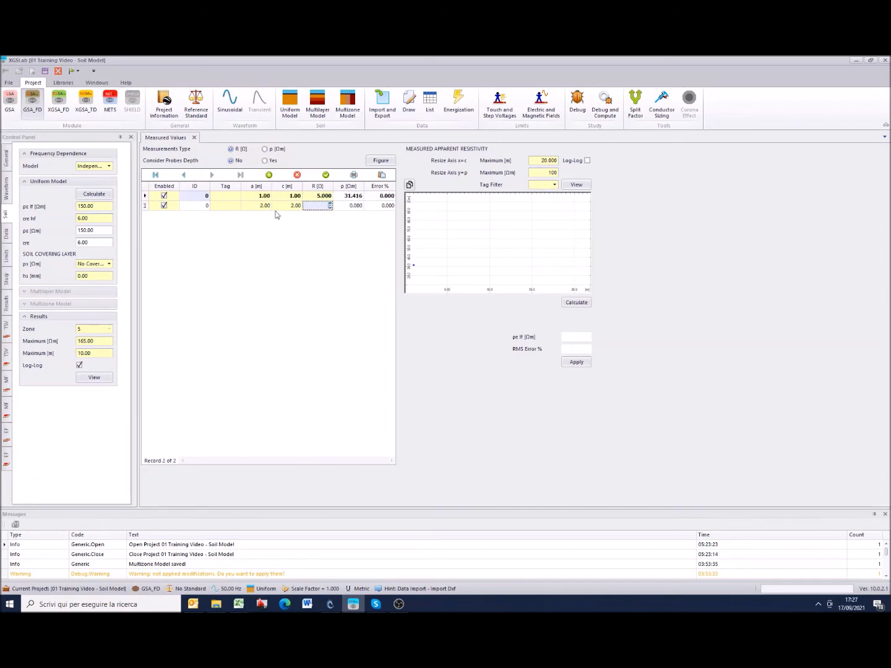
pyautogui.write('10')
pyautogui.press('Tab')
pyautogui.press('Tab')
pyautogui.press('Tab')
pyautogui.press('Tab')
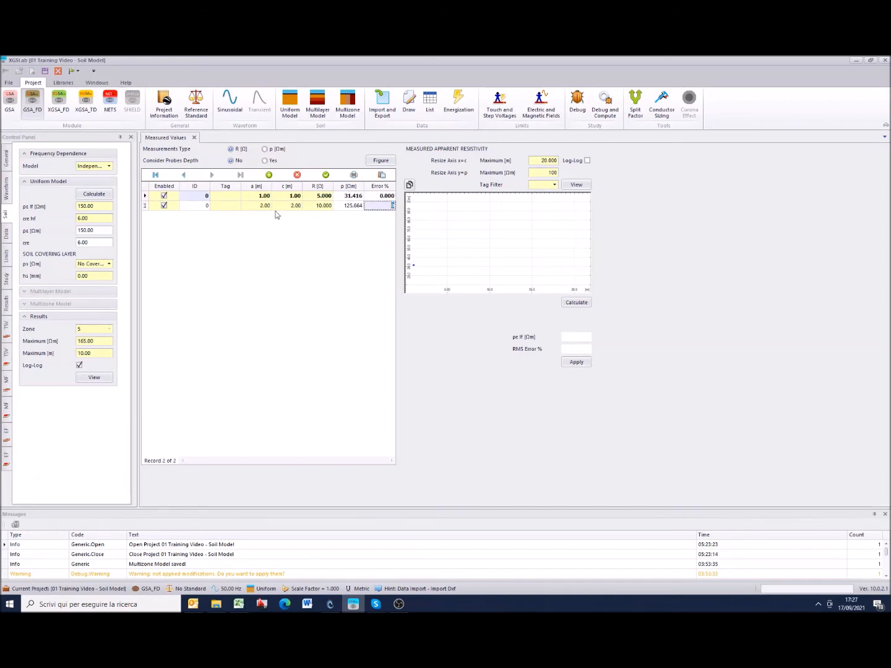
pyautogui.press('Tab')
pyautogui.press('Tab')
# Add a third measurement with a = 5 m, c = 5 m and R = 60 Ω.
pyautogui.write('5')
pyautogui.press('Tab')
pyautogui.write('5')
pyautogui.press('Tab')
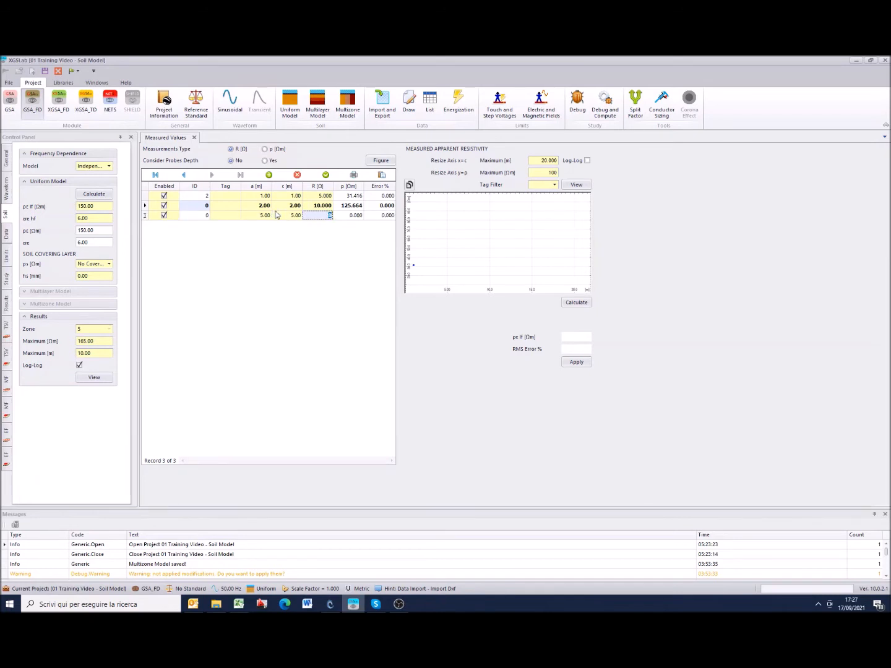
pyautogui.write('60')
pyautogui.press('Tab')
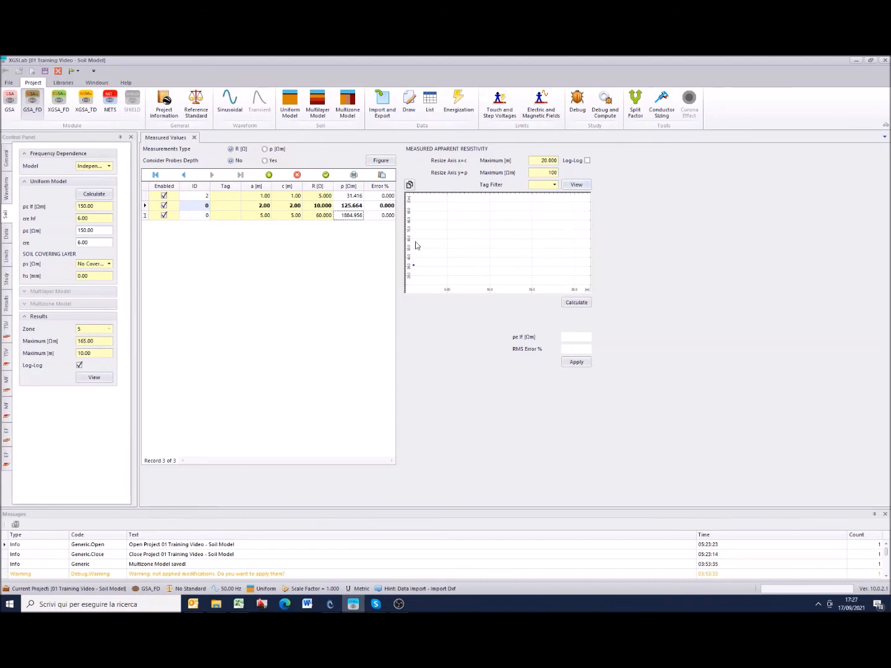
# Calculate the equivalent uniform resistivity from the measurements and apply it to the soil model.
pyautogui.click(580, 303)
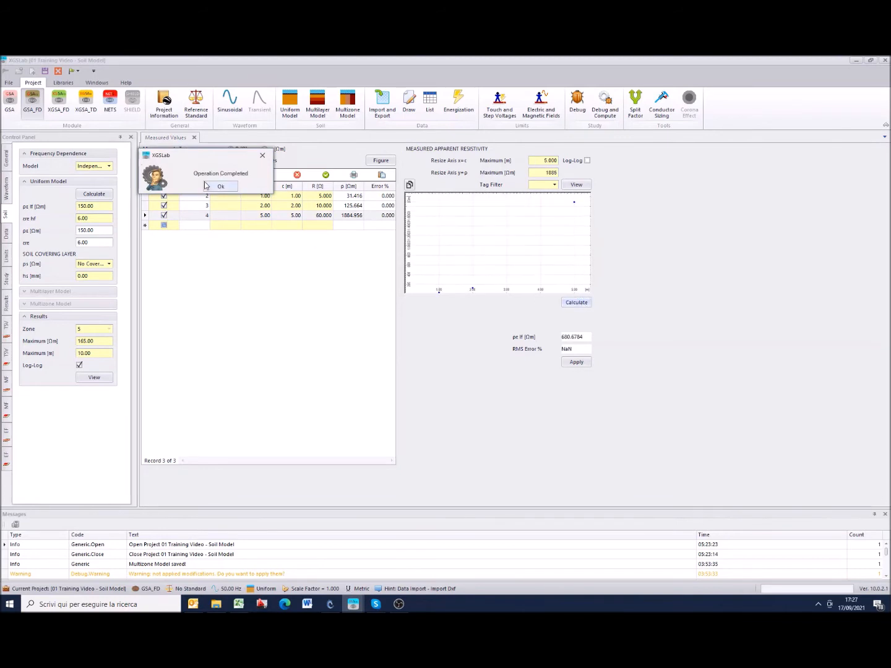
pyautogui.click(221, 187)
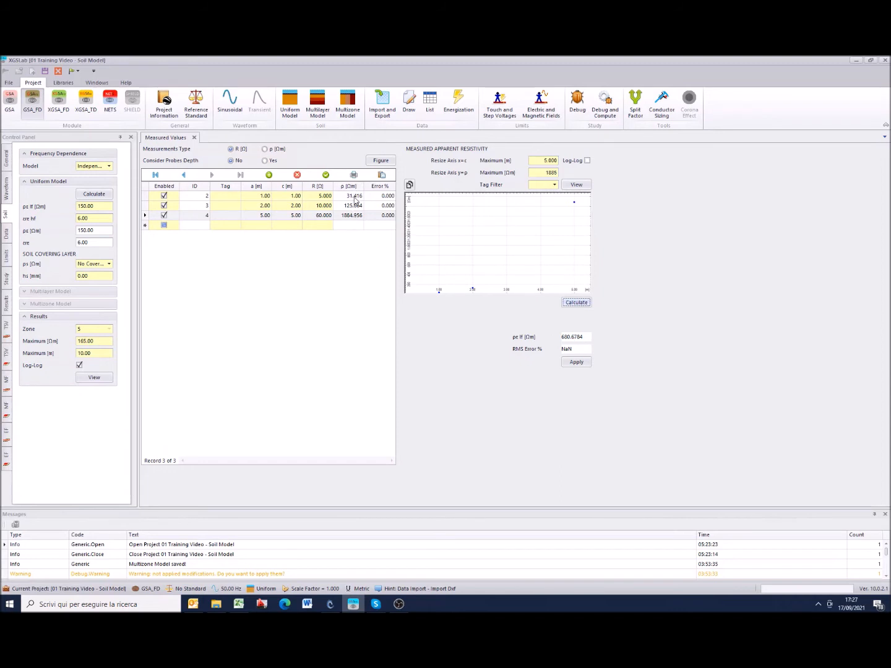
pyautogui.click(579, 365)
# Delete all three measurement rows and keep the uniform model without a soil covering layer.
pyautogui.moveTo(146, 196); pyautogui.dragTo(145, 219)
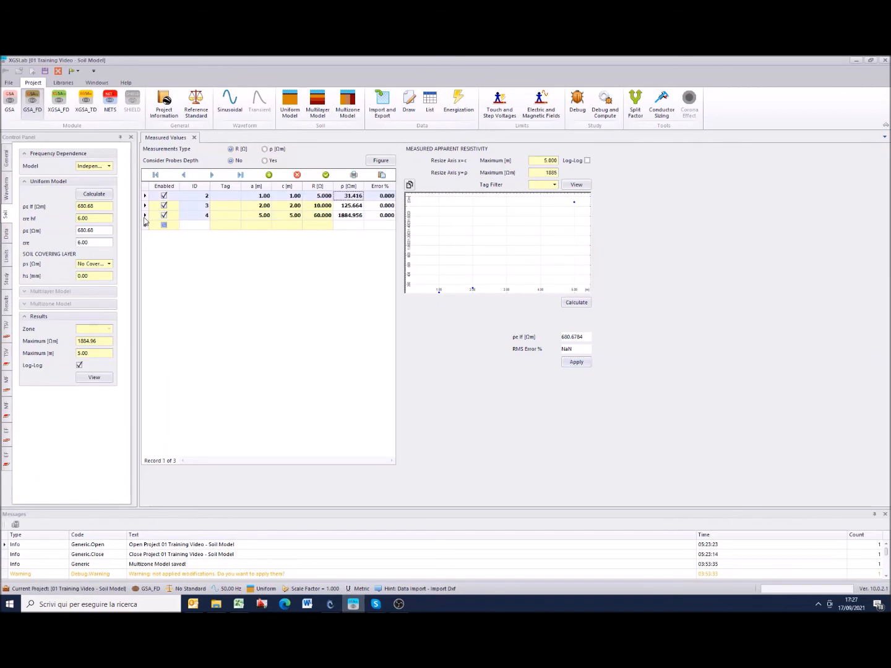
pyautogui.rightClick(145, 220)
pyautogui.click(170, 224)
pyautogui.click(423, 346)
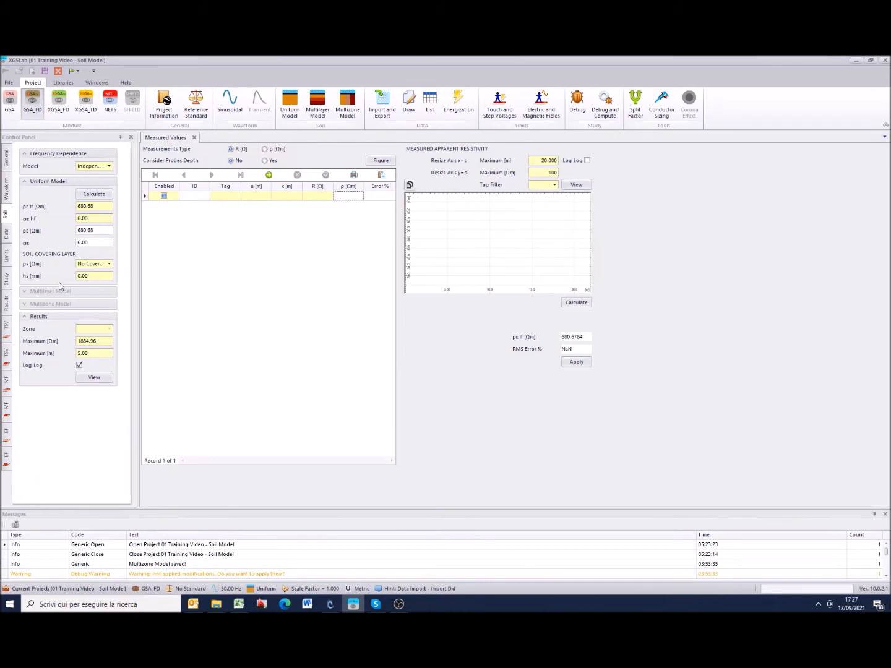
pyautogui.click(109, 264)
pyautogui.click(90, 272)
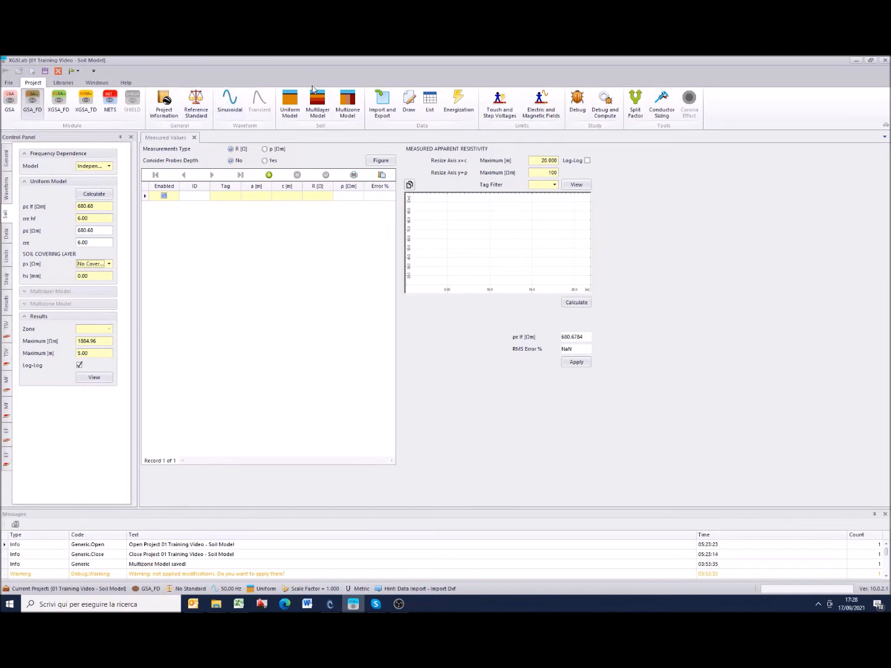
# Switch to the multilayer soil model and set the thickness of layer 1 to 2 m.
pyautogui.click(317, 106)
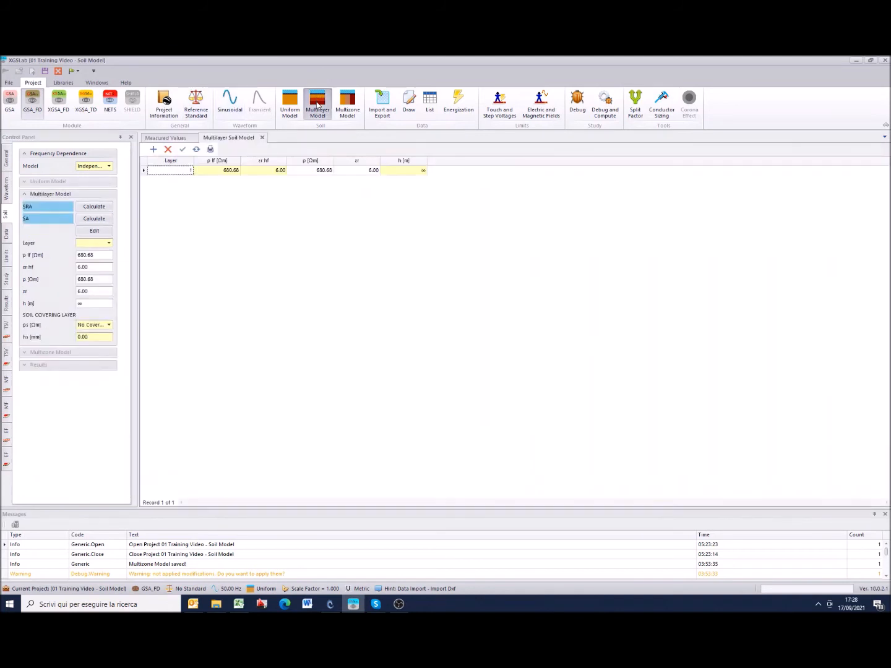
pyautogui.click(219, 172)
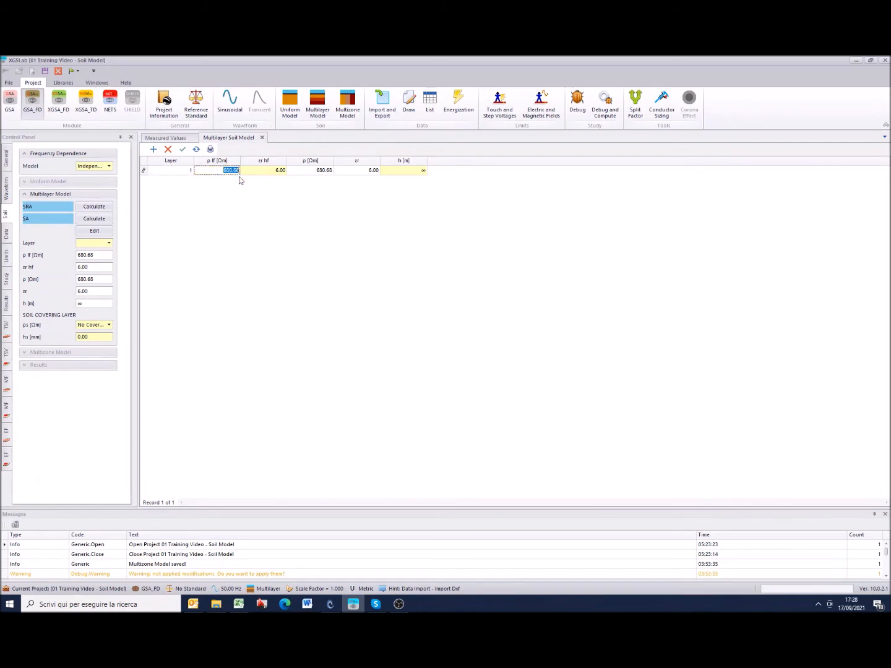
pyautogui.click(403, 172)
pyautogui.write('2')
# Add layer 2 with 250 Ωm resistivity and 3 m thickness, and layer 3 with 300 Ωm resistivity.
pyautogui.click(154, 151)
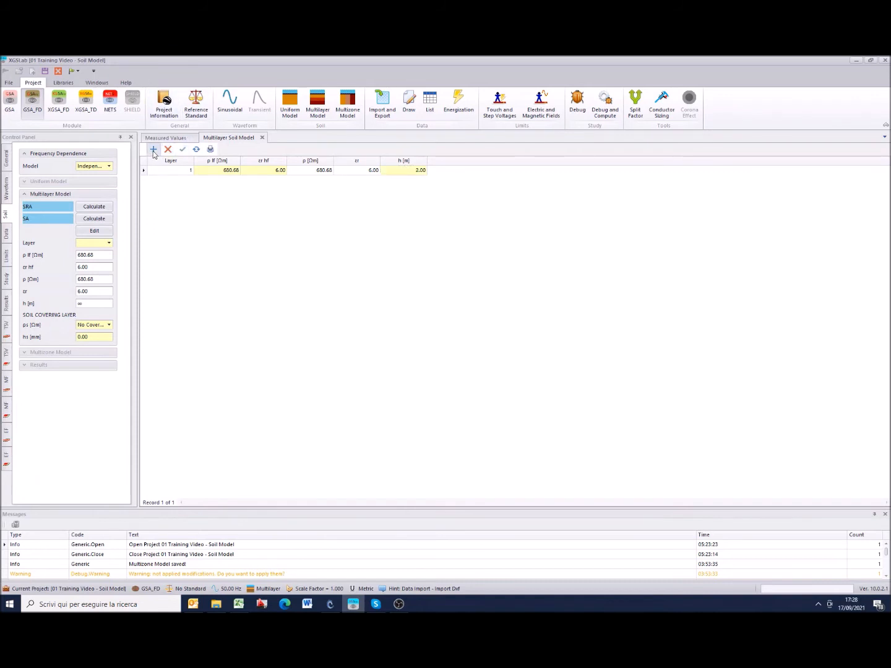
pyautogui.click(225, 180)
pyautogui.write('25')
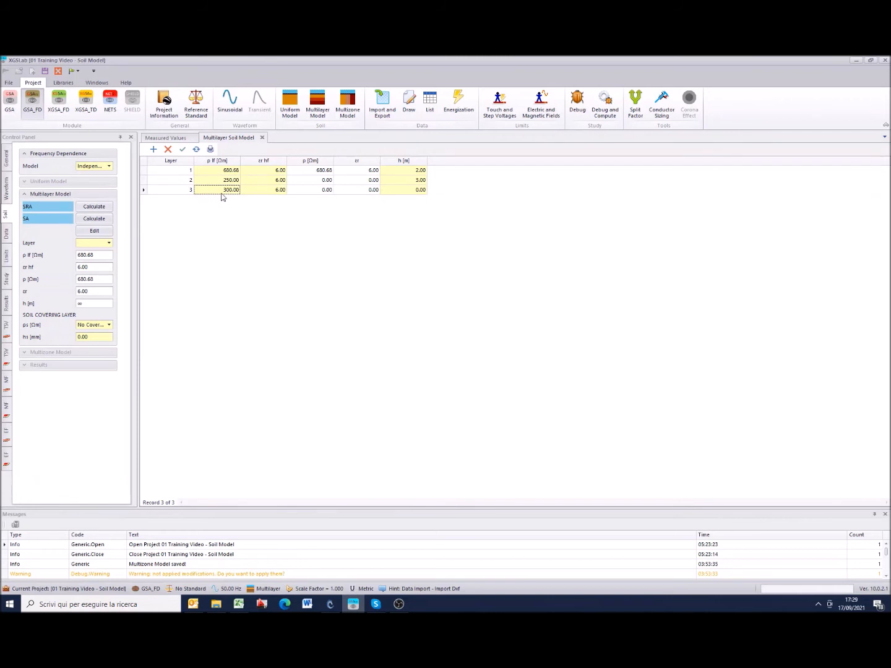
# Apply the three-layer parameters to the project and display the resulting soil model graph.
pyautogui.click(182, 150)
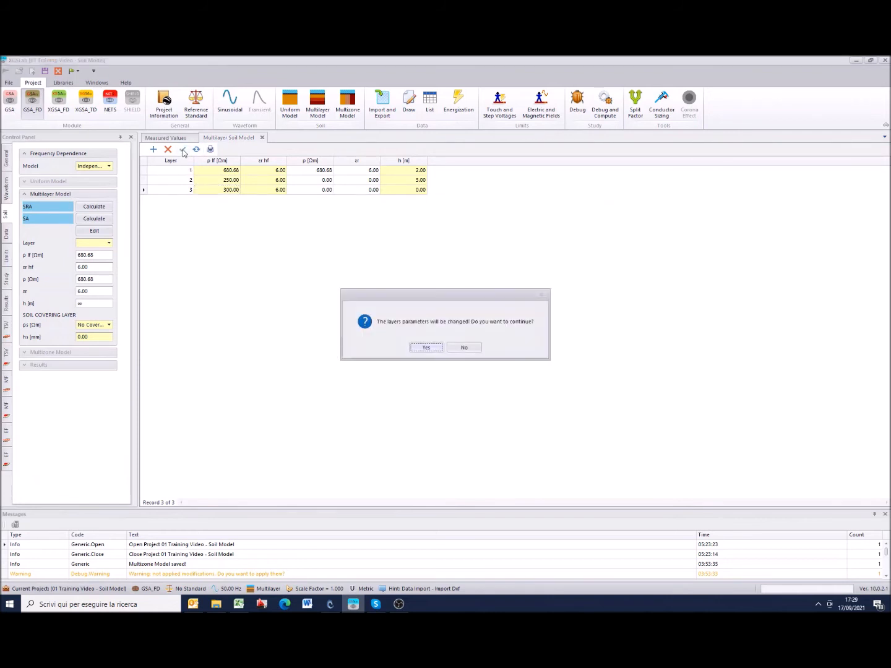
pyautogui.click(431, 349)
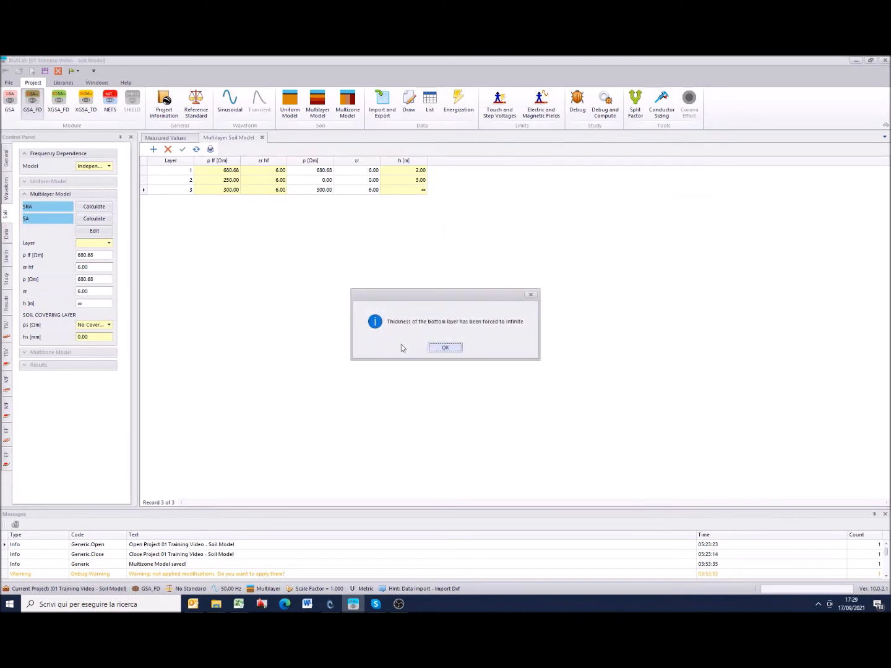
pyautogui.click(445, 348)
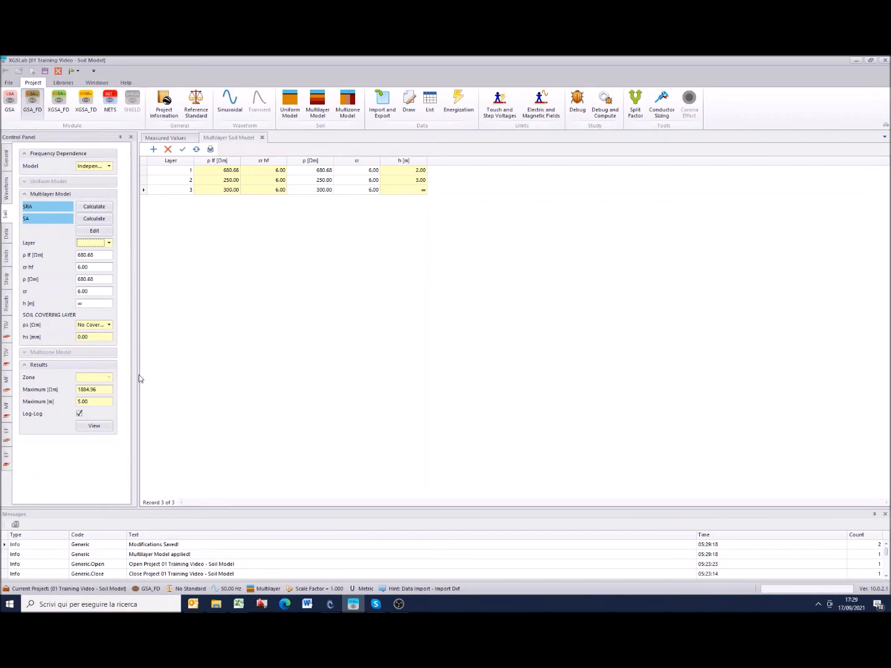
pyautogui.click(89, 426)
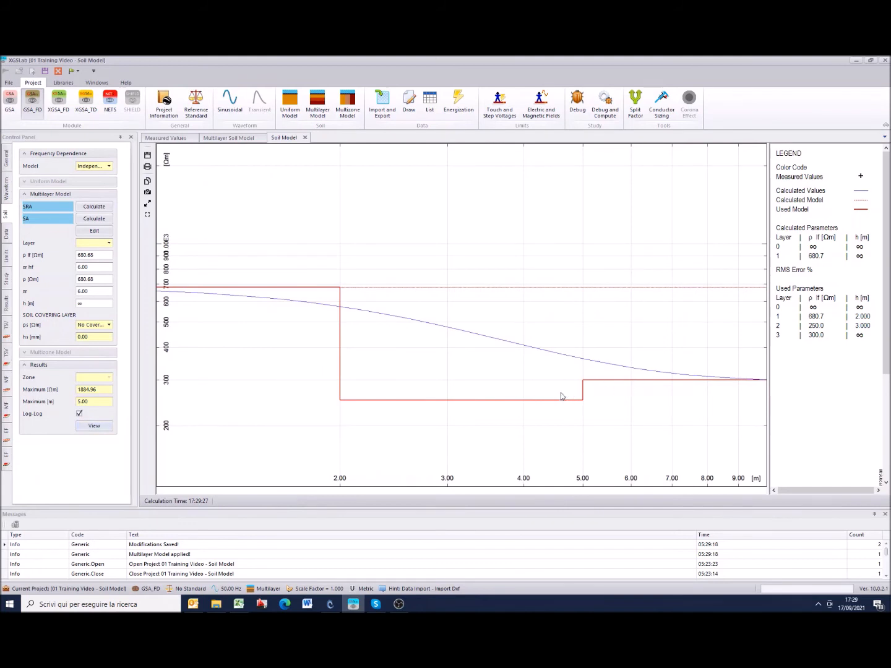
# Open the measured values for the multilayer SRA calculation, check the Excel measurement data, and set the measures type to ρ [Ωm].
pyautogui.click(319, 119)
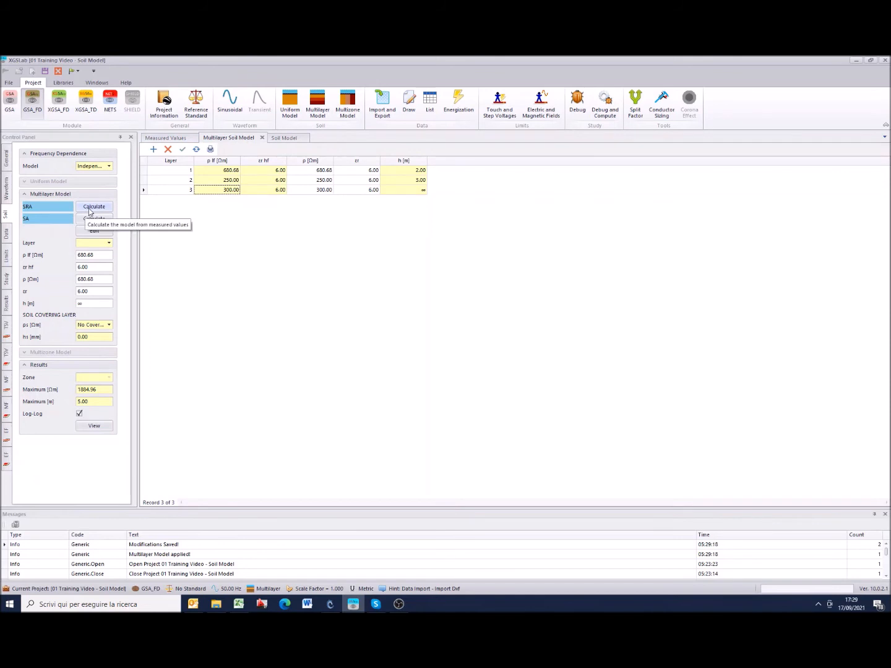
pyautogui.click(89, 211)
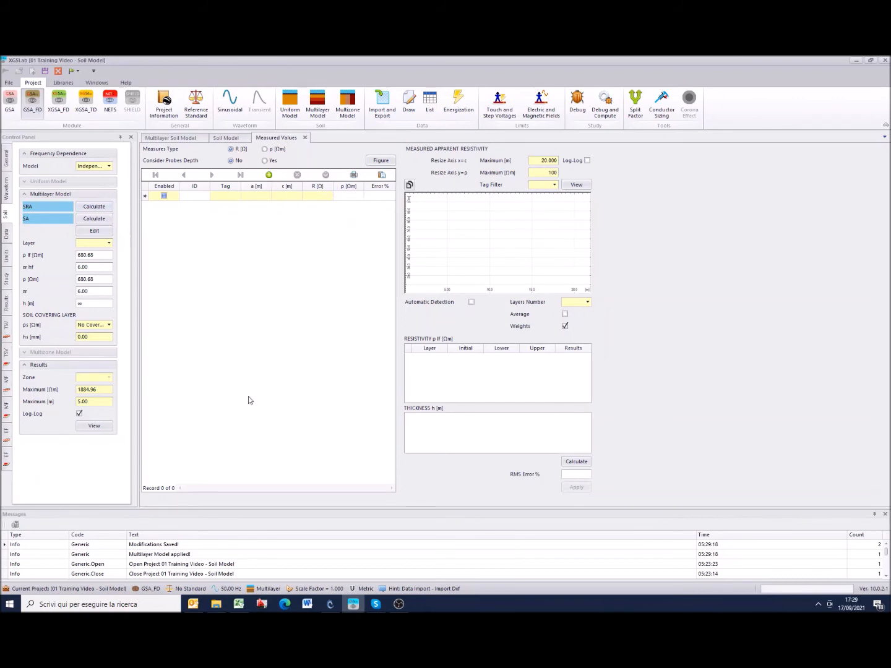
pyautogui.click(238, 604)
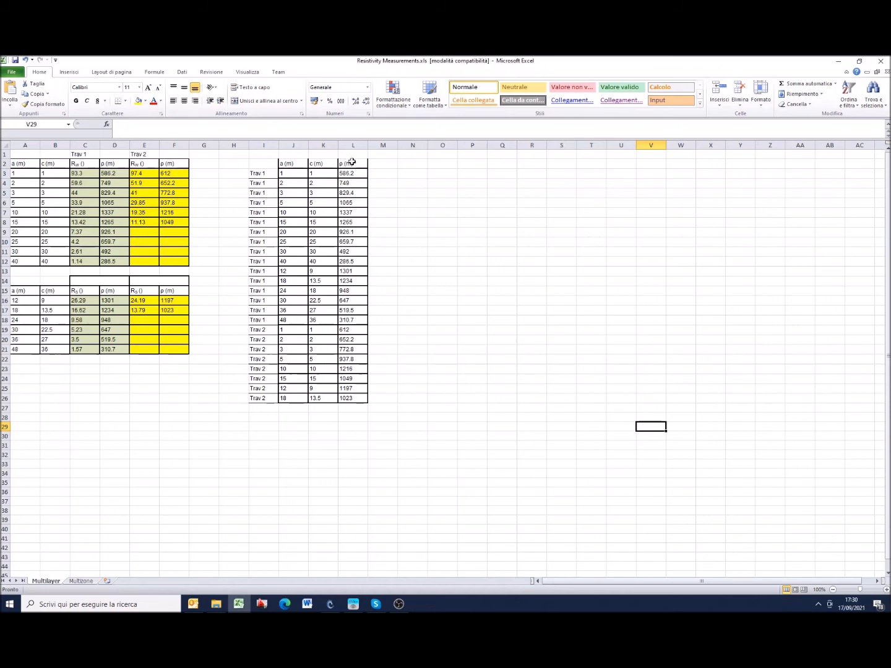
pyautogui.click(358, 605)
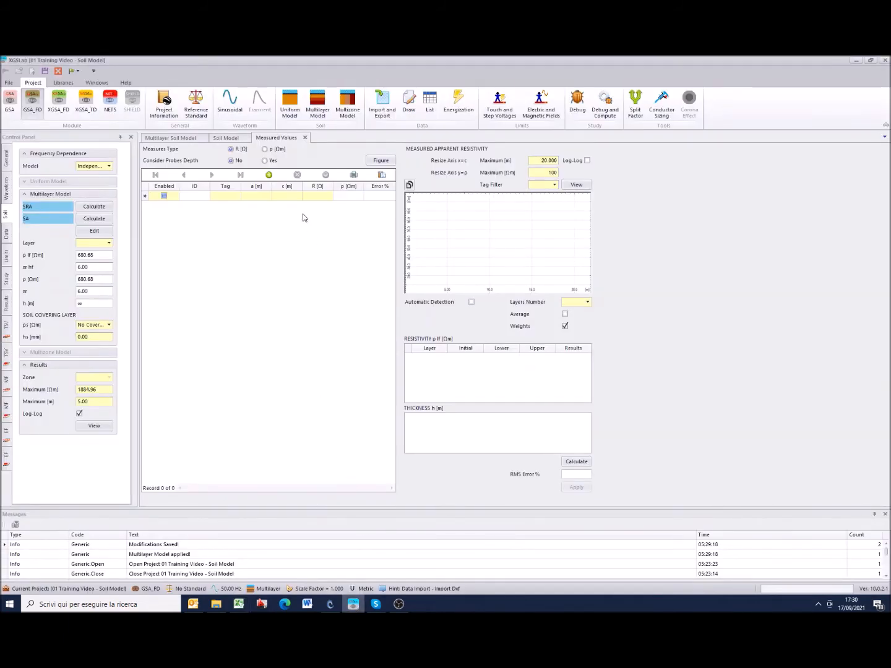
pyautogui.click(266, 150)
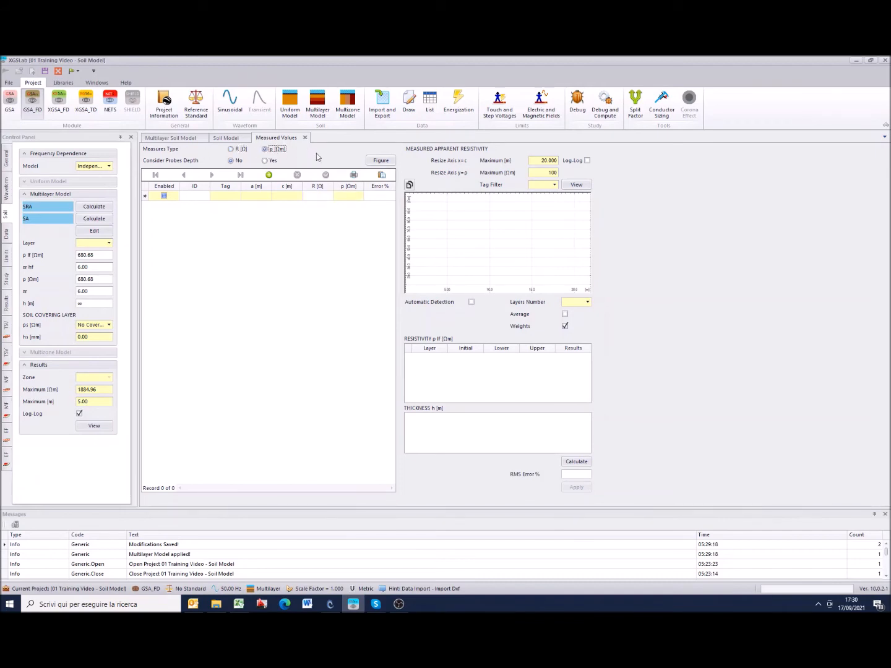
# Copy the Trav 1 and Trav 2 rows I3:L26 from Resistivity Measurements.xls in Excel and paste them into the XGSLab measured values table.
pyautogui.click(239, 604)
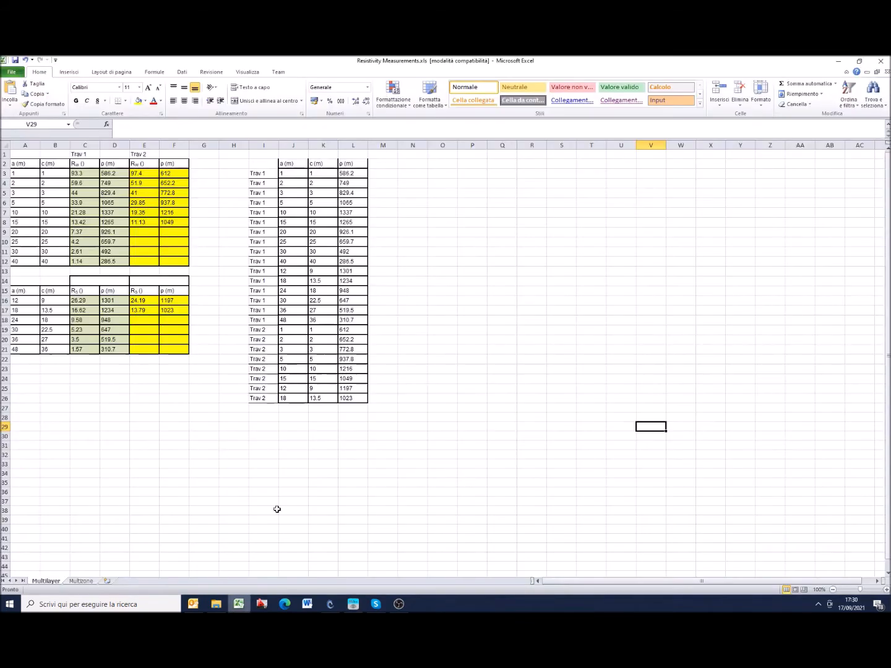
pyautogui.moveTo(258, 173); pyautogui.dragTo(344, 399)
pyautogui.hotkey('ctrl', 'c')
pyautogui.click(353, 604)
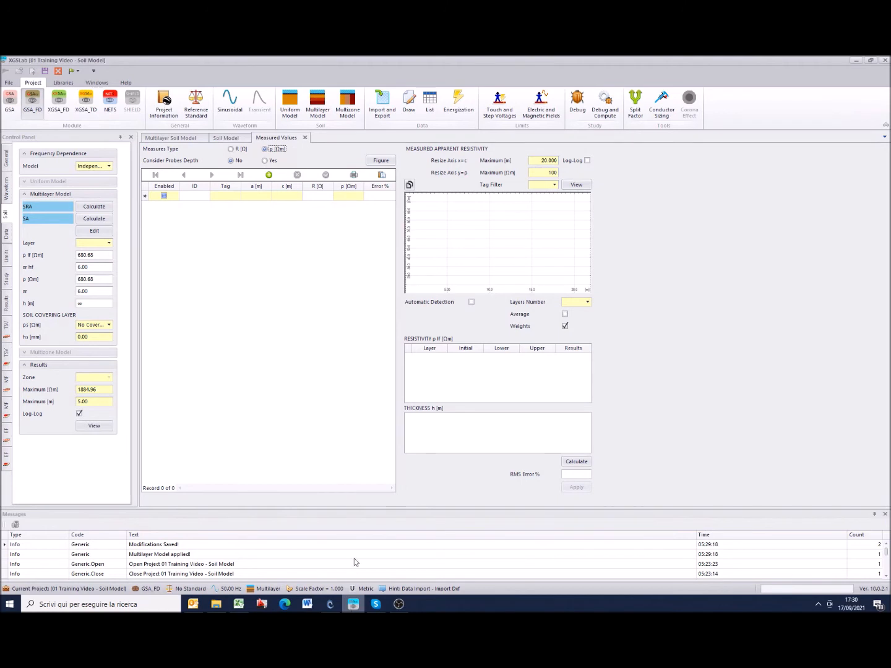
pyautogui.click(382, 176)
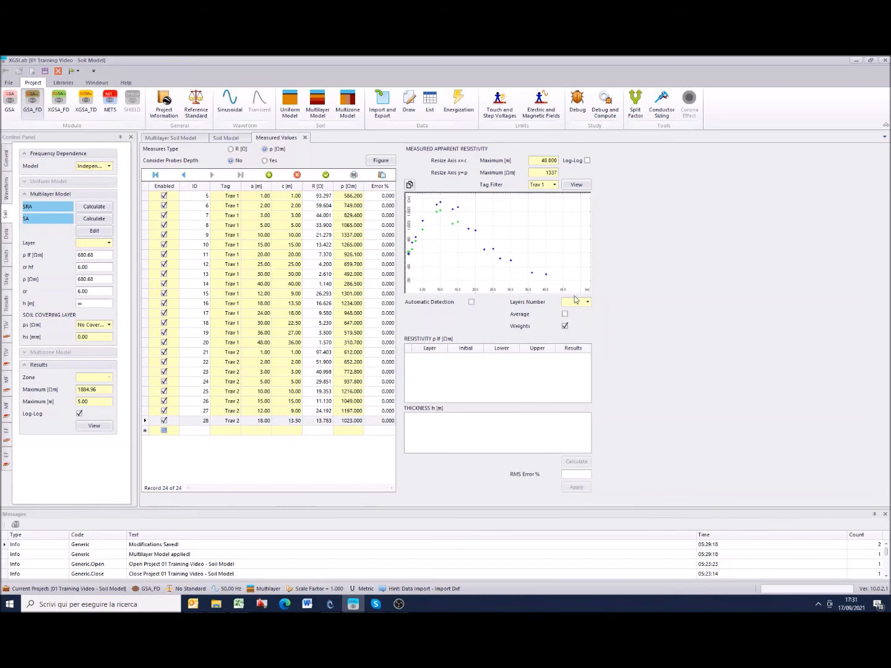
# View the measured apparent resistivity with different tag filters, finishing with both Trav 1 and Trav 2 included.
pyautogui.click(556, 185)
pyautogui.click(534, 202)
pyautogui.click(575, 186)
pyautogui.click(555, 185)
pyautogui.click(533, 210)
pyautogui.click(534, 202)
pyautogui.click(572, 185)
# Calculate the multilayer parameters with automatic detection of the number of layers and apply them to the soil model.
pyautogui.click(473, 303)
pyautogui.click(573, 461)
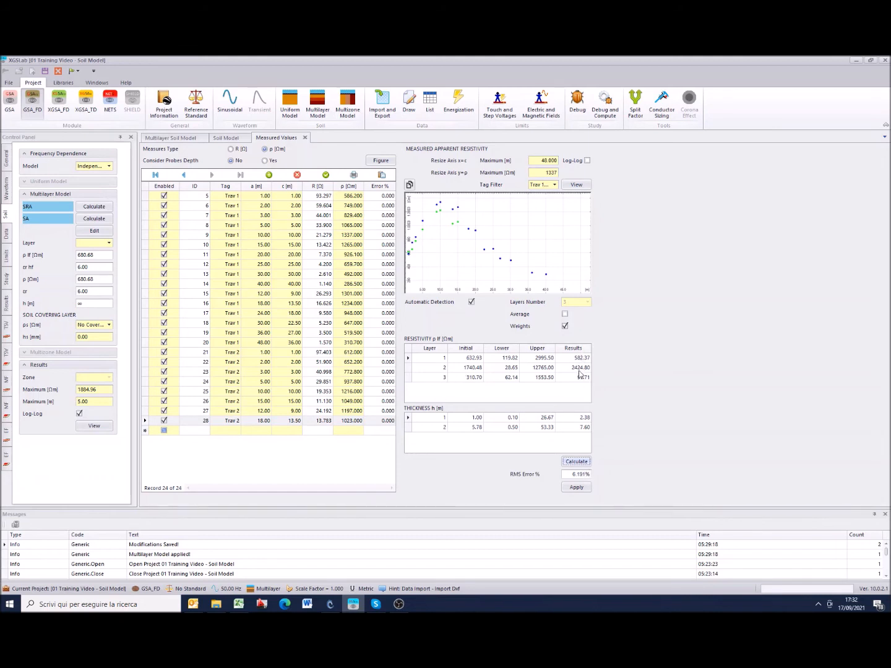
pyautogui.click(576, 487)
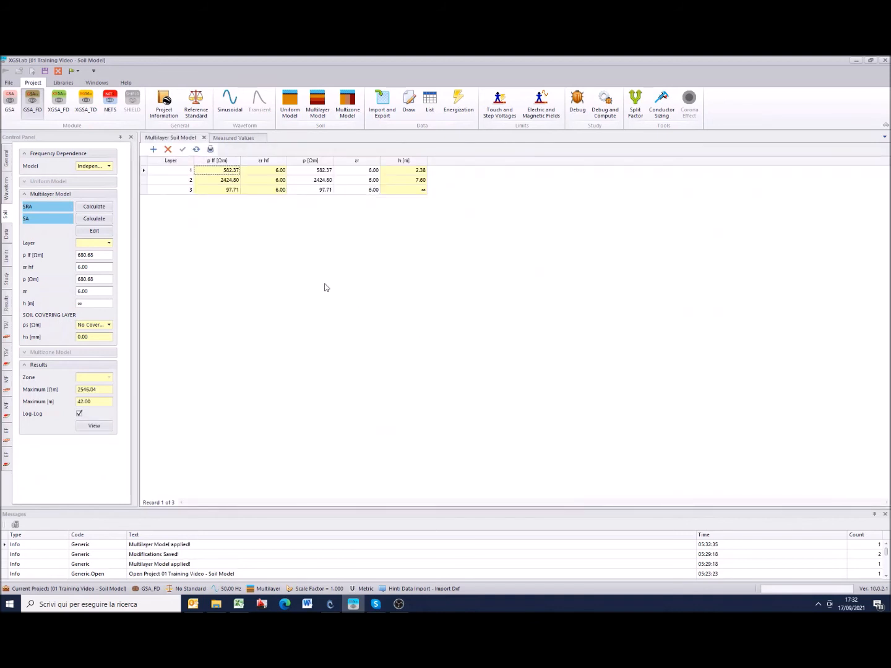
# View the calculated soil model graph on log-log axes and again with the log-log option turned off.
pyautogui.click(86, 428)
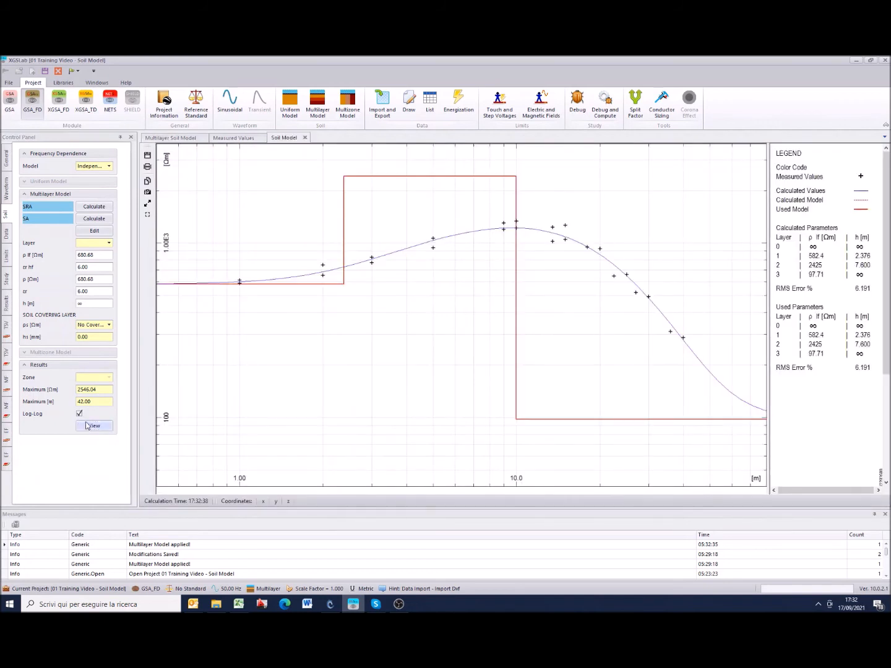
pyautogui.click(79, 414)
pyautogui.click(92, 427)
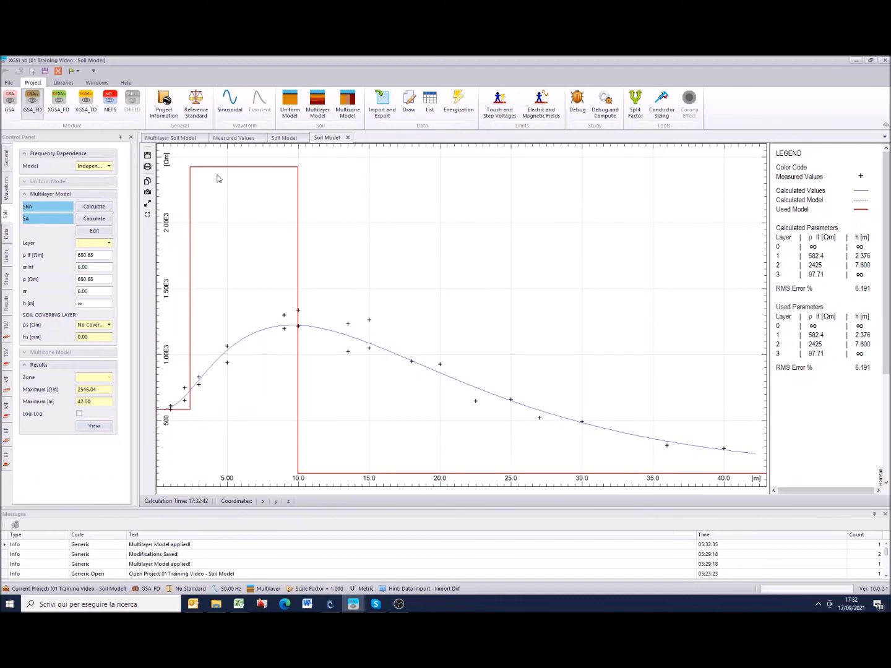
# Turn off automatic detection in the measured values and recalculate the multilayer parameters with the number of layers at 3.
pyautogui.click(243, 138)
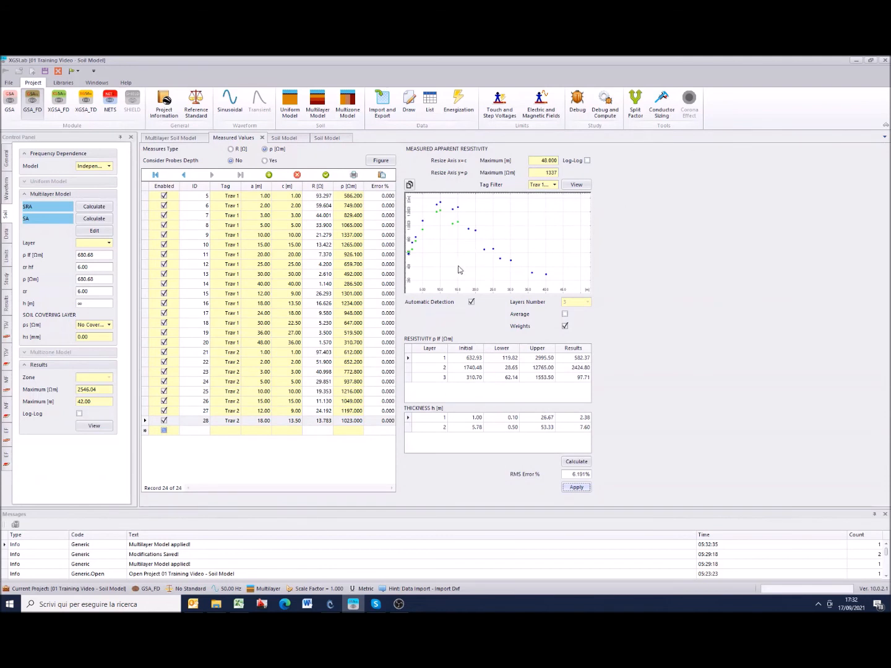
pyautogui.click(471, 302)
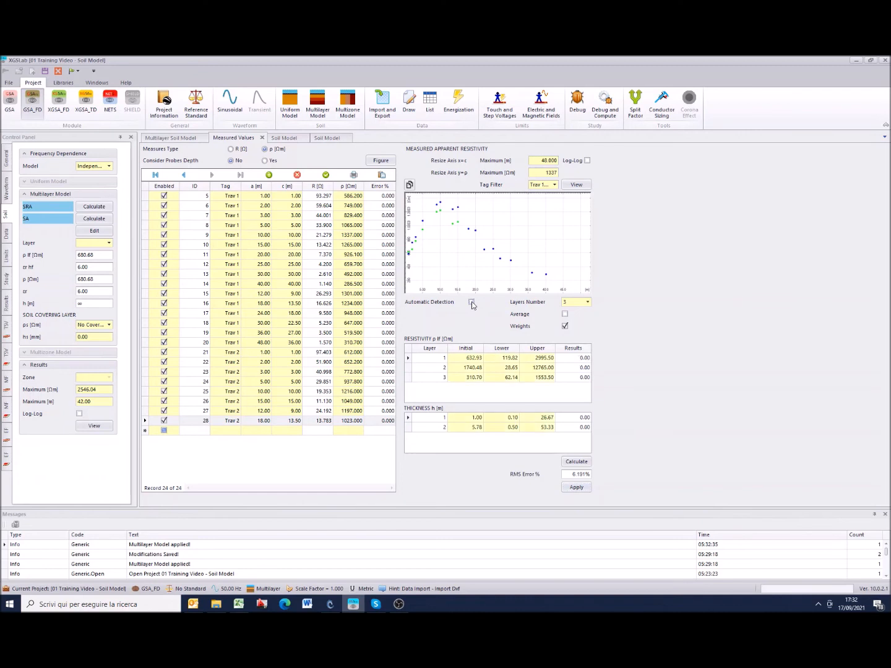
pyautogui.click(588, 303)
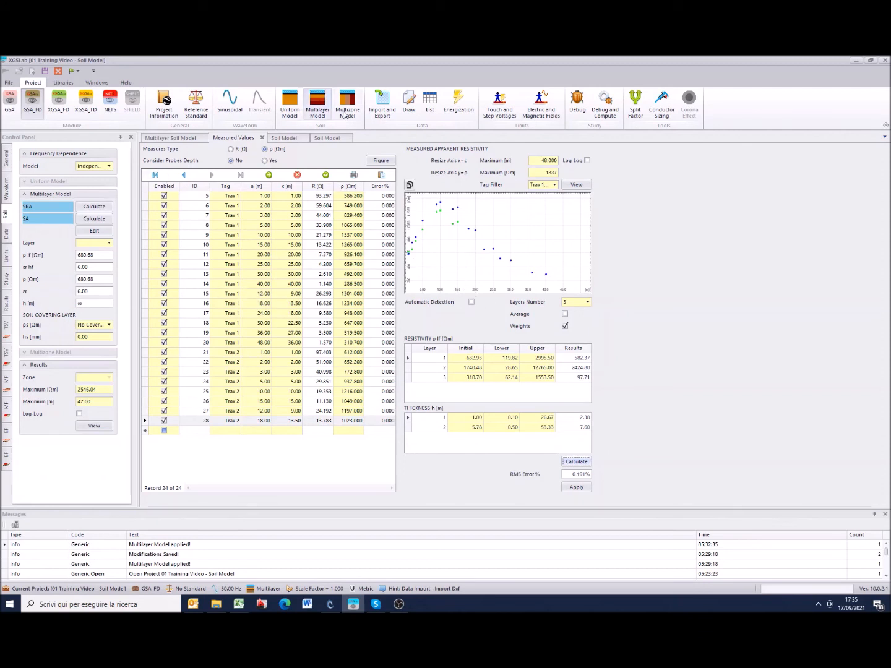
# Delete all Trav 1 and Trav 2 rows from the measured values table.
pyautogui.moveTo(146, 196); pyautogui.dragTo(145, 431)
pyautogui.rightClick(146, 427)
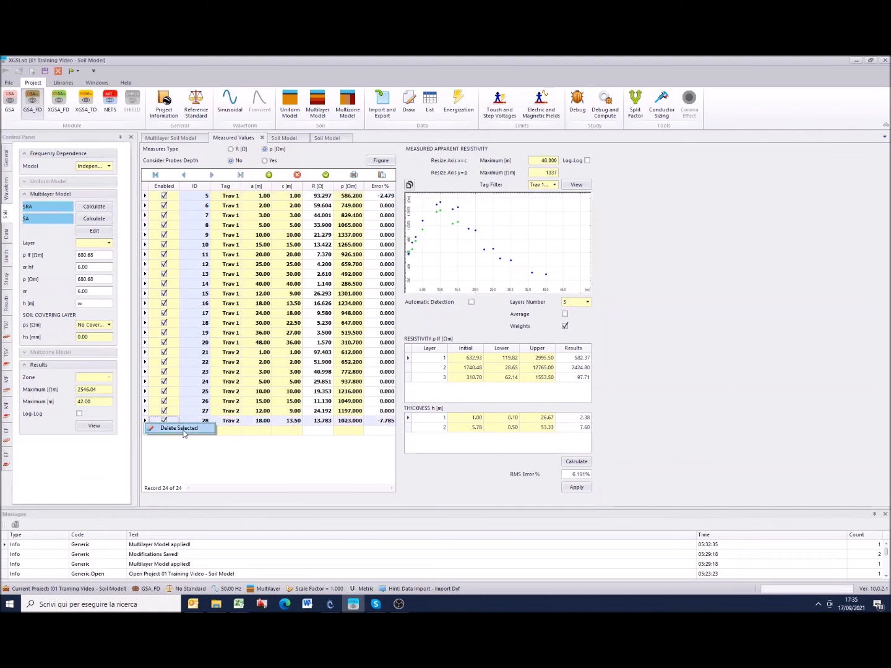
pyautogui.click(184, 430)
pyautogui.click(425, 347)
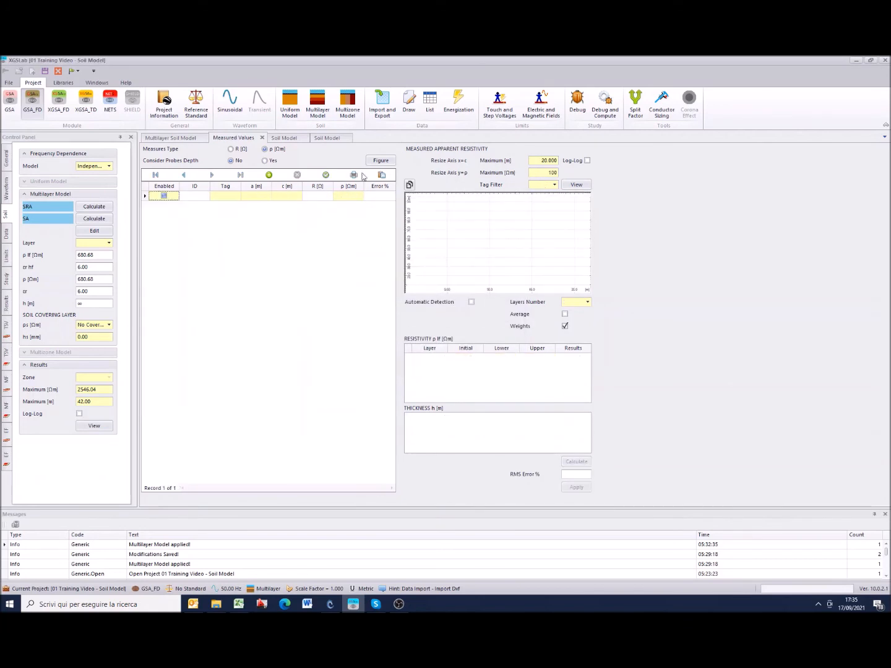
# Add a second zone to the multizone soil model and apply the zone parameters.
pyautogui.click(348, 104)
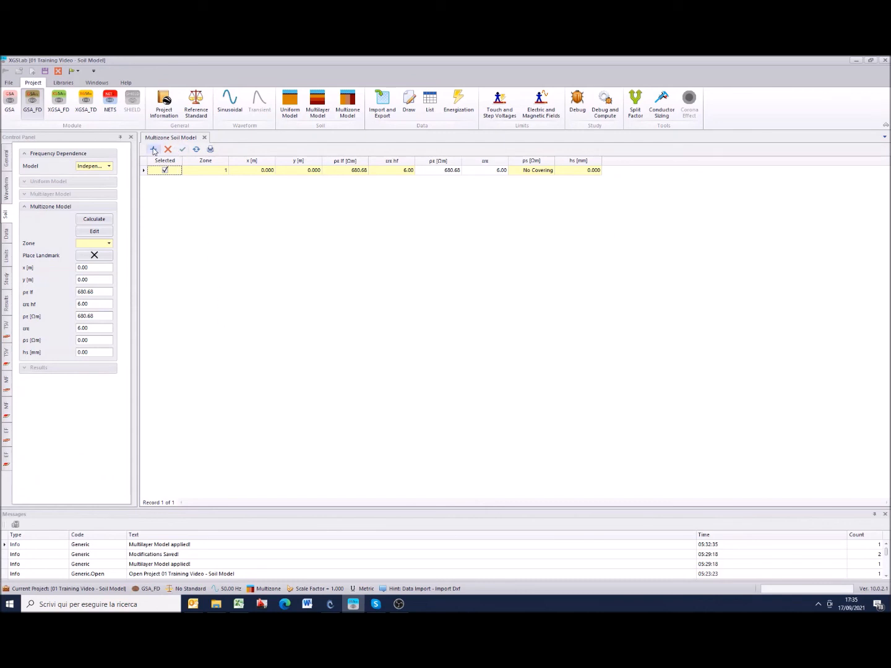
pyautogui.click(152, 150)
pyautogui.click(250, 171)
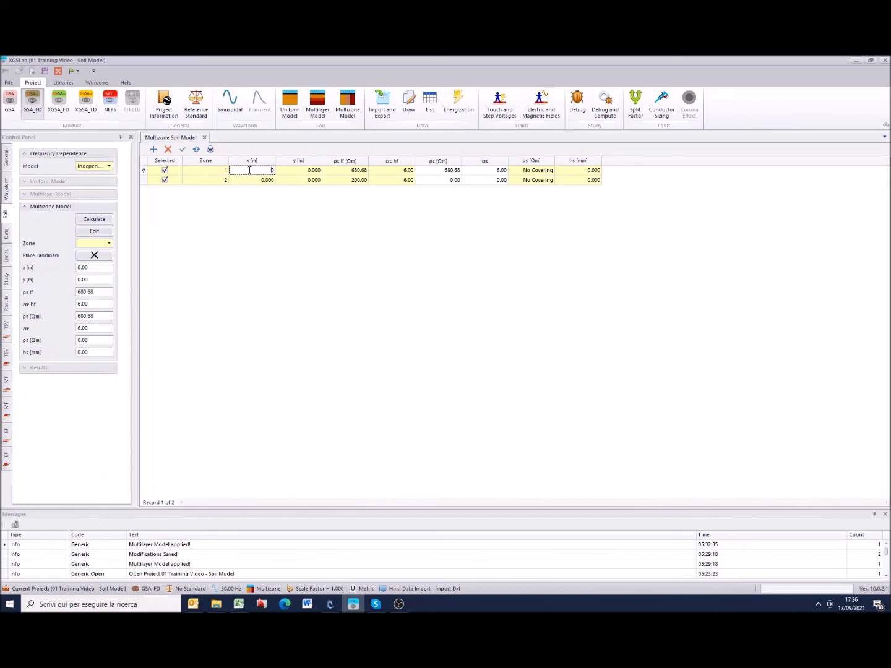
pyautogui.press('Return')
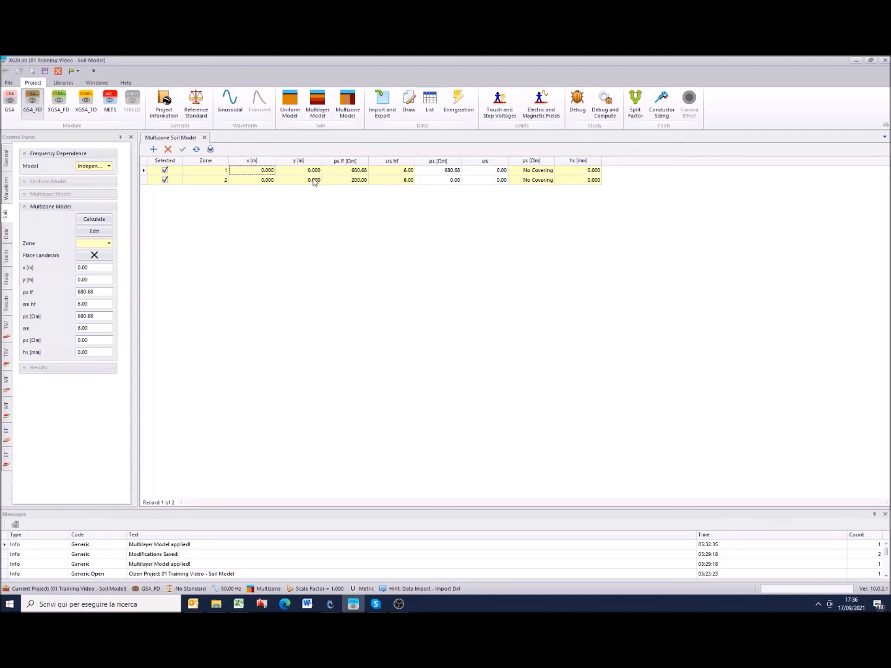
pyautogui.click(182, 150)
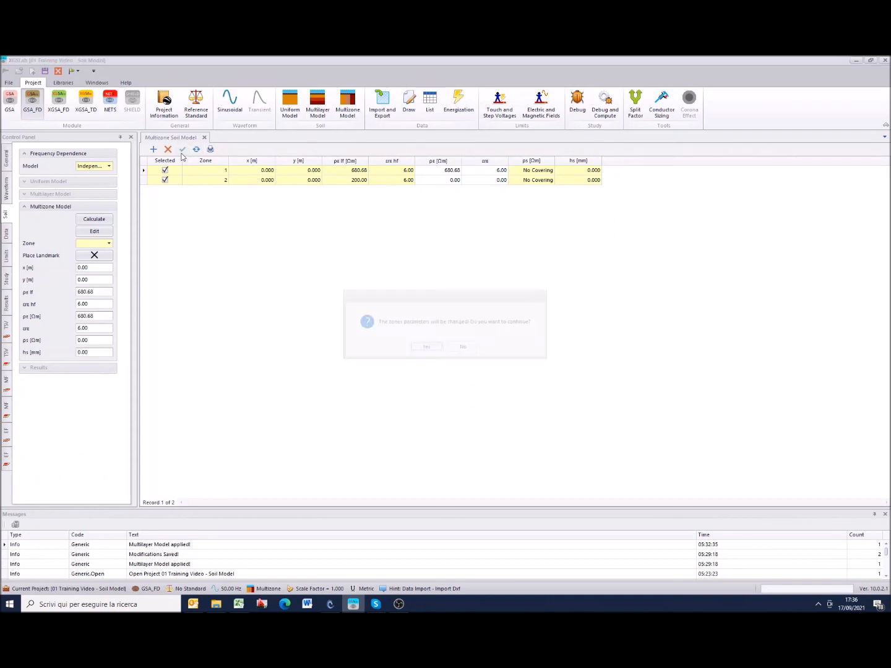
pyautogui.click(425, 348)
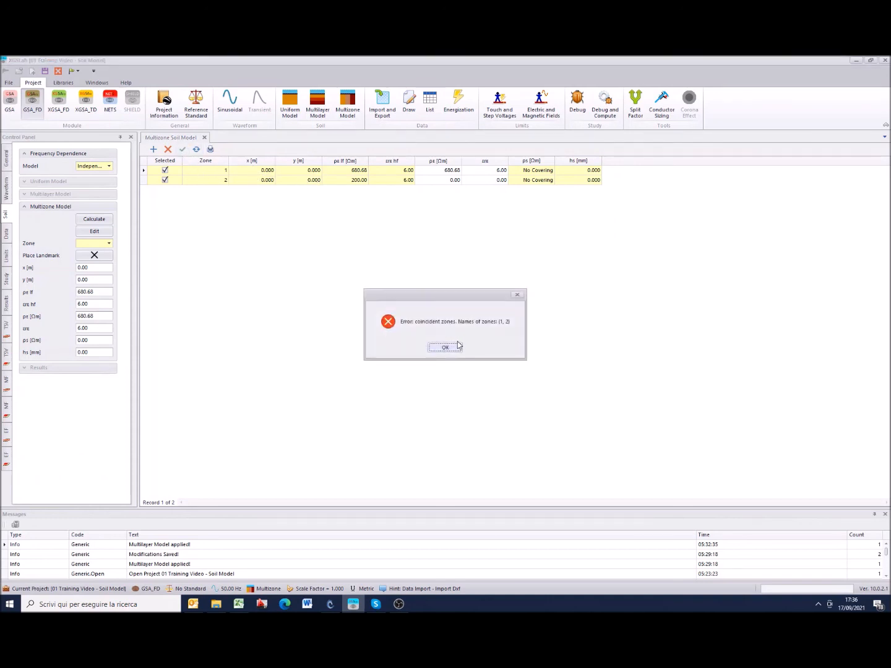
pyautogui.click(449, 348)
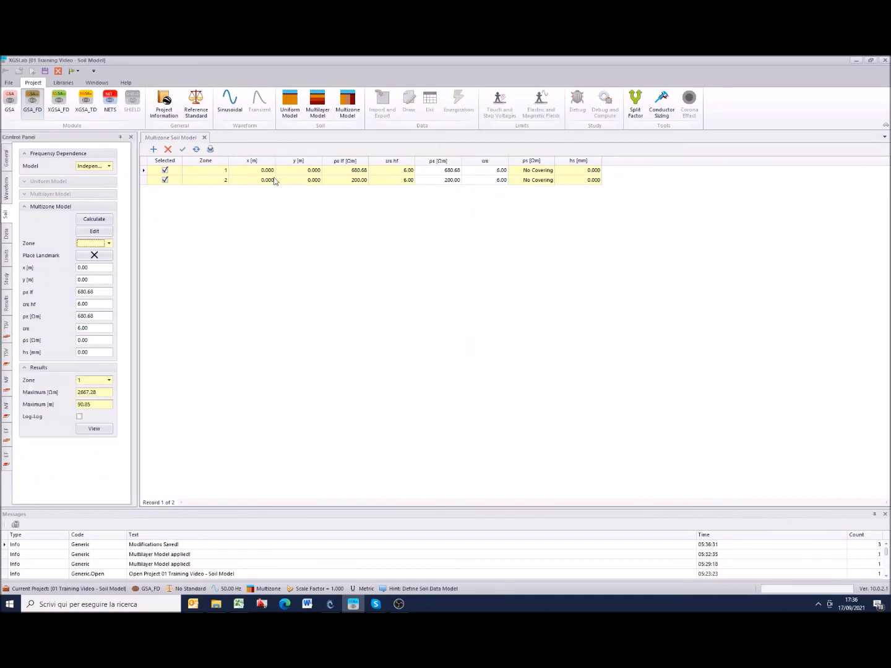
# Place the landmark of zone 1 graphically at about x -24.5 m and y 103.3 m, and return to the soil settings.
pyautogui.click(109, 243)
pyautogui.click(84, 264)
pyautogui.click(97, 255)
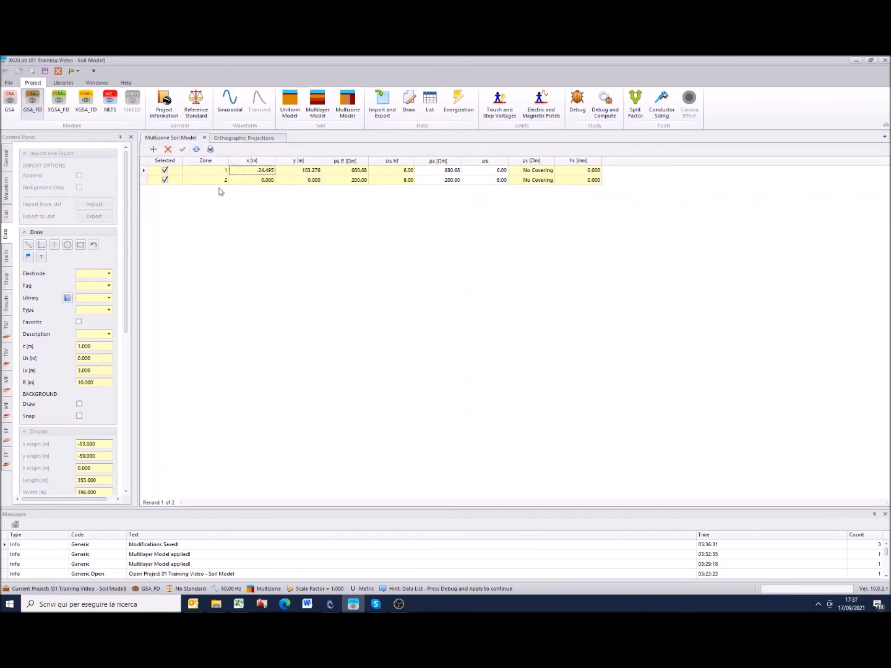
pyautogui.click(6, 217)
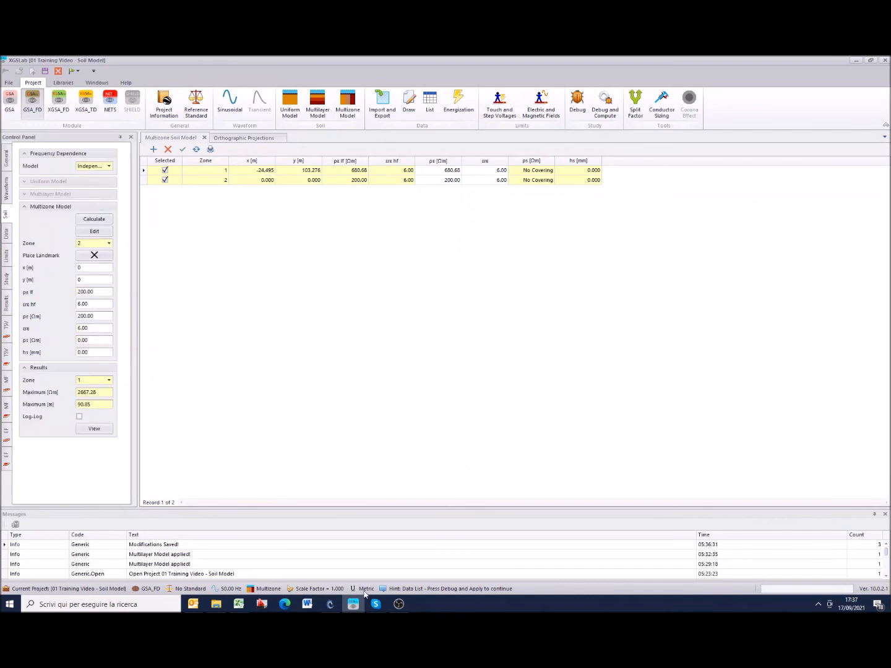
# Switch to Resistivity Measurements.xls in Excel and copy the zone measurements A2:D46 from the Multizone sheet.
pyautogui.click(238, 604)
pyautogui.click(280, 483)
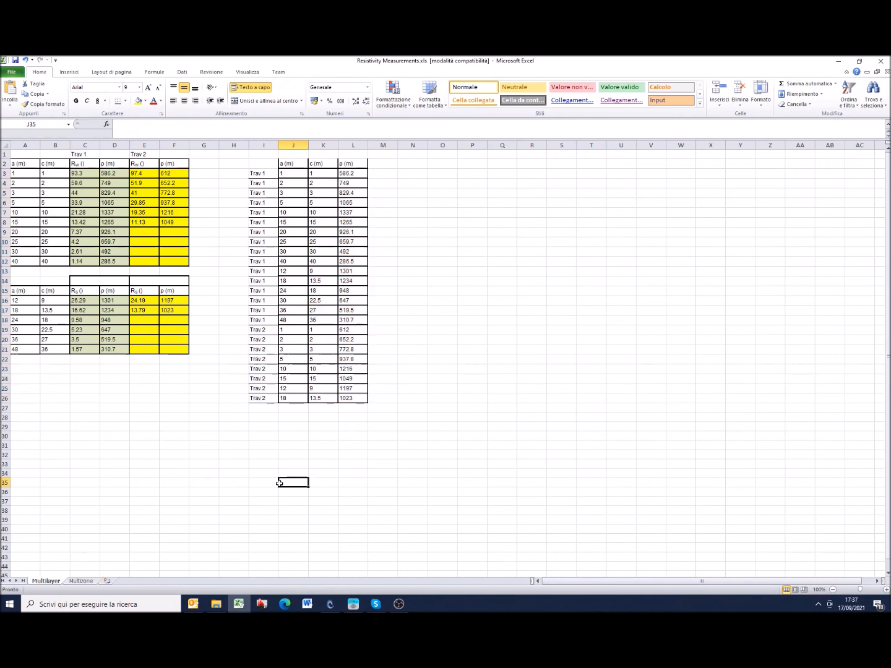
pyautogui.click(81, 581)
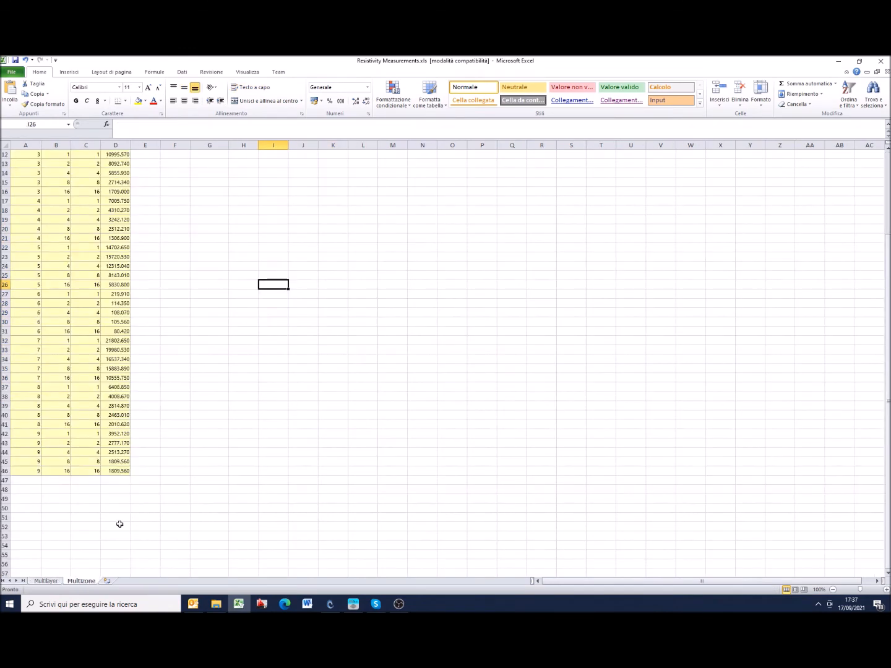
pyautogui.scroll(4, 178, 324)
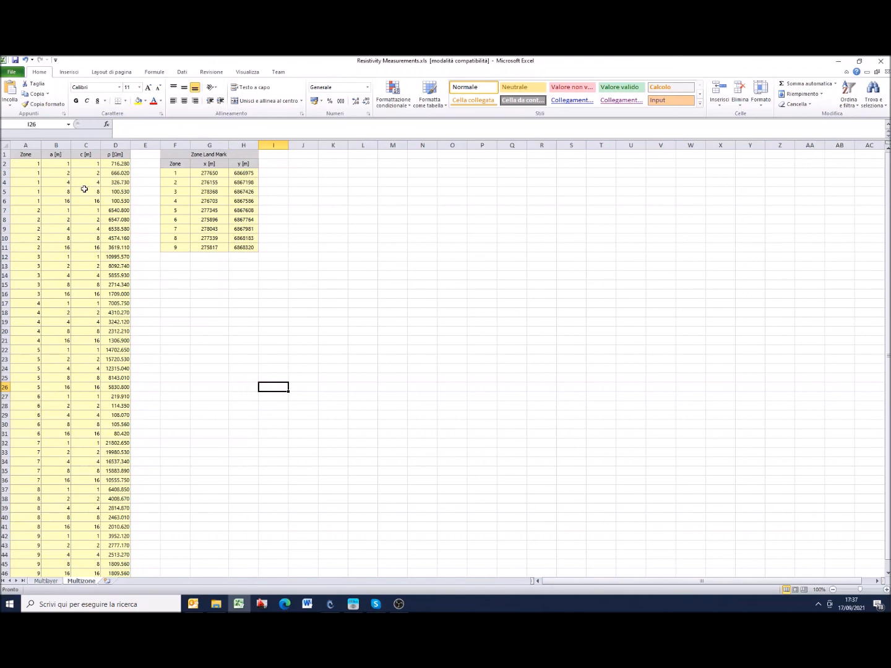
pyautogui.moveTo(12, 165); pyautogui.dragTo(106, 554)
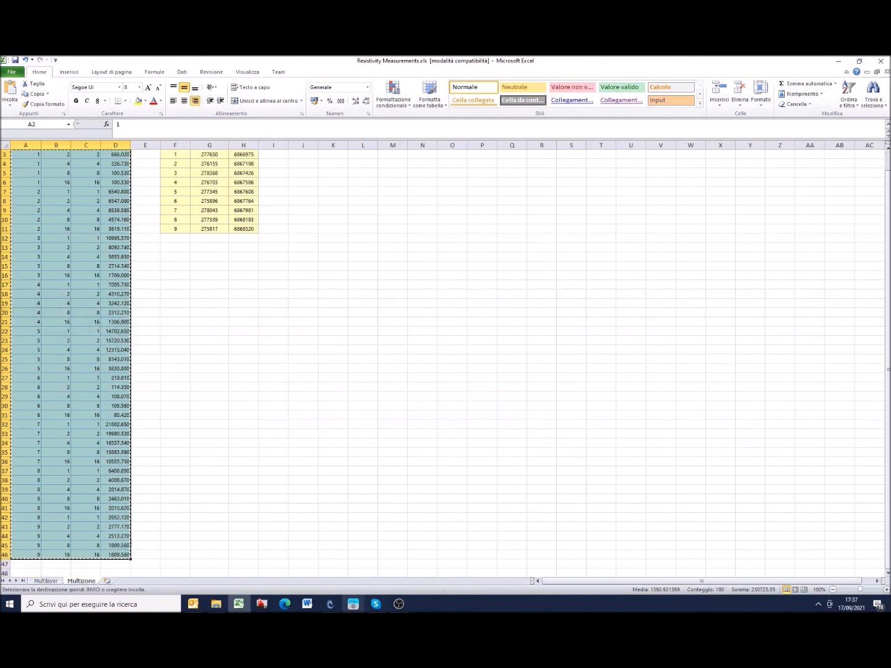
# Return to XGSLab, open the measured values for the multizone calculation, and paste the copied zone measurements into the table.
pyautogui.click(352, 604)
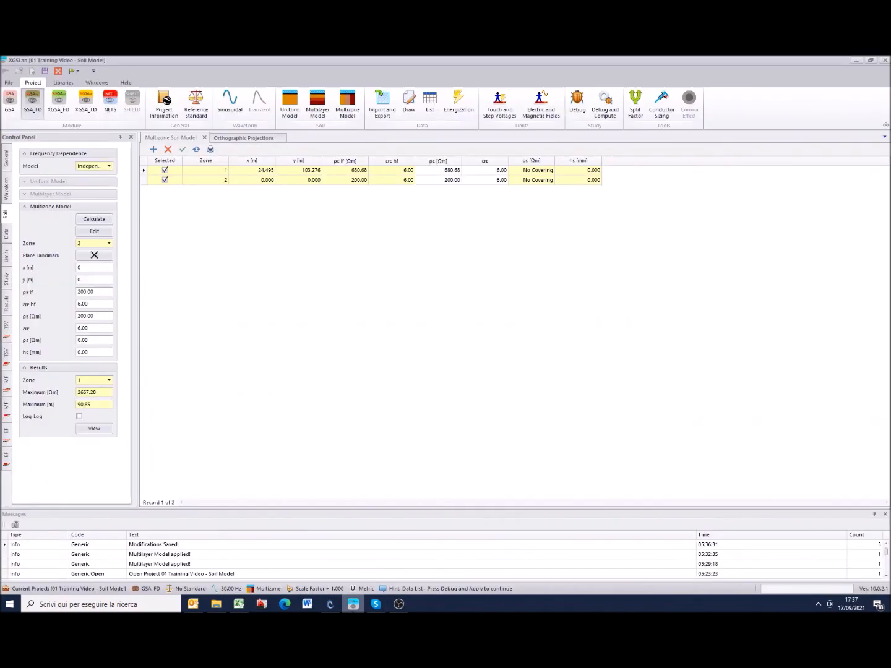
pyautogui.click(94, 224)
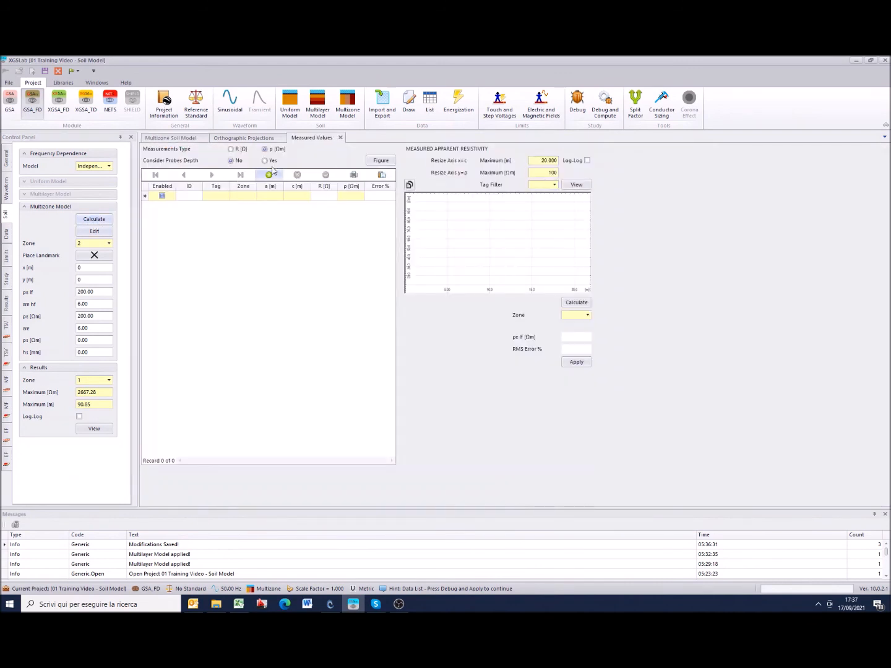
pyautogui.click(381, 175)
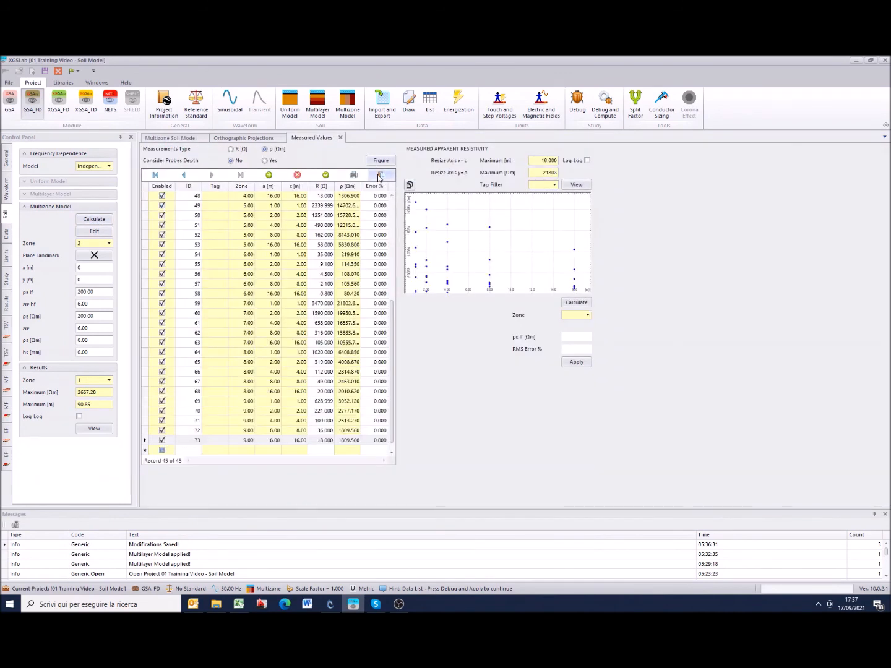
pyautogui.moveTo(392, 384); pyautogui.dragTo(399, 256)
# Calculate the equivalent resistivity of the zones from the pasted measurements and display the result for zone 2.
pyautogui.click(576, 302)
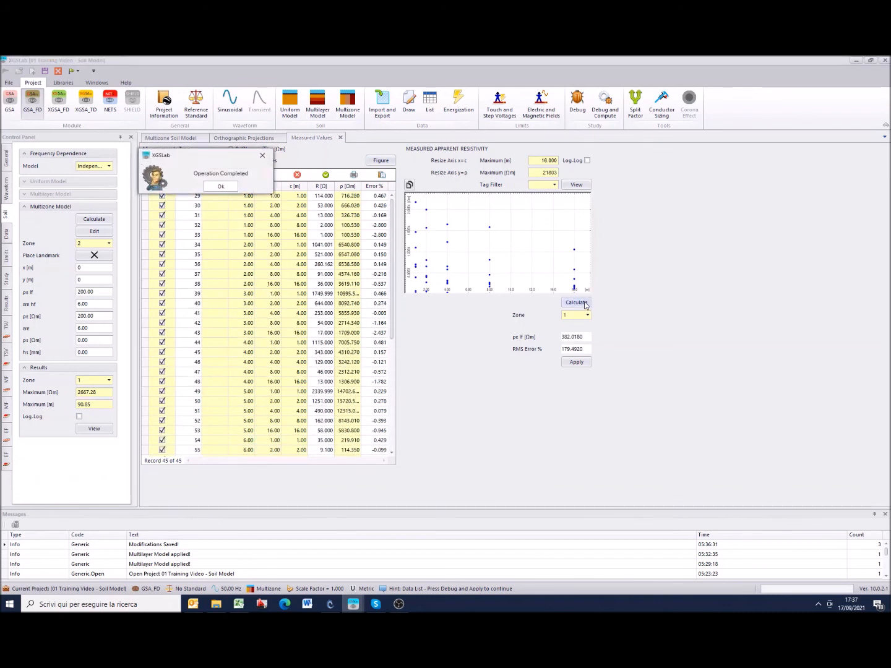
pyautogui.click(221, 187)
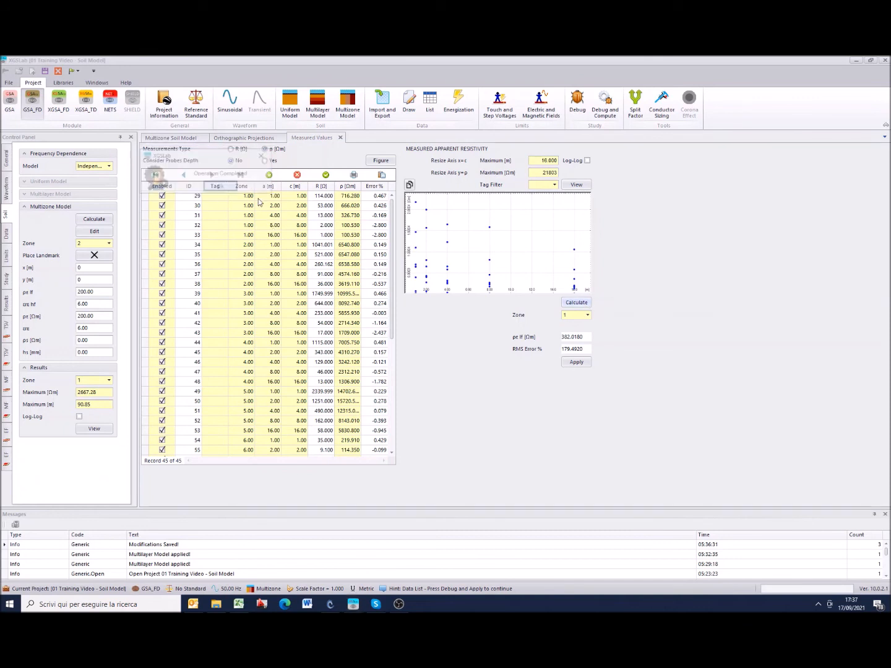
pyautogui.click(588, 316)
pyautogui.click(583, 328)
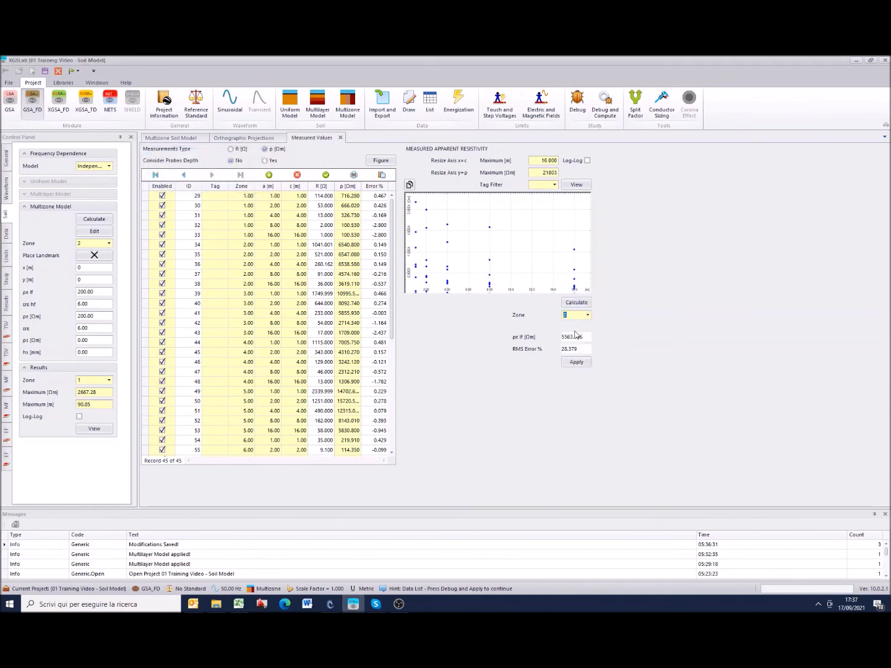